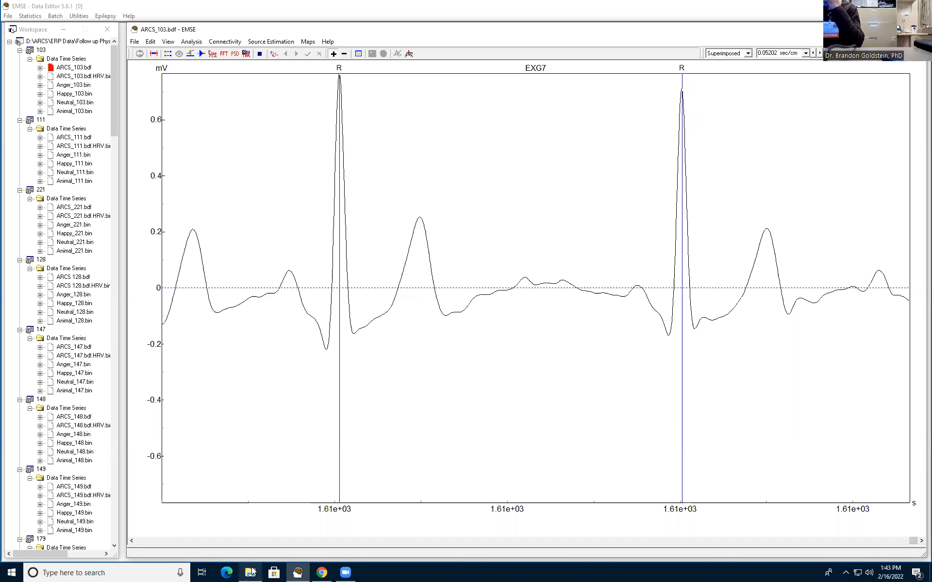
mouse_move(251, 572)
click(263, 540)
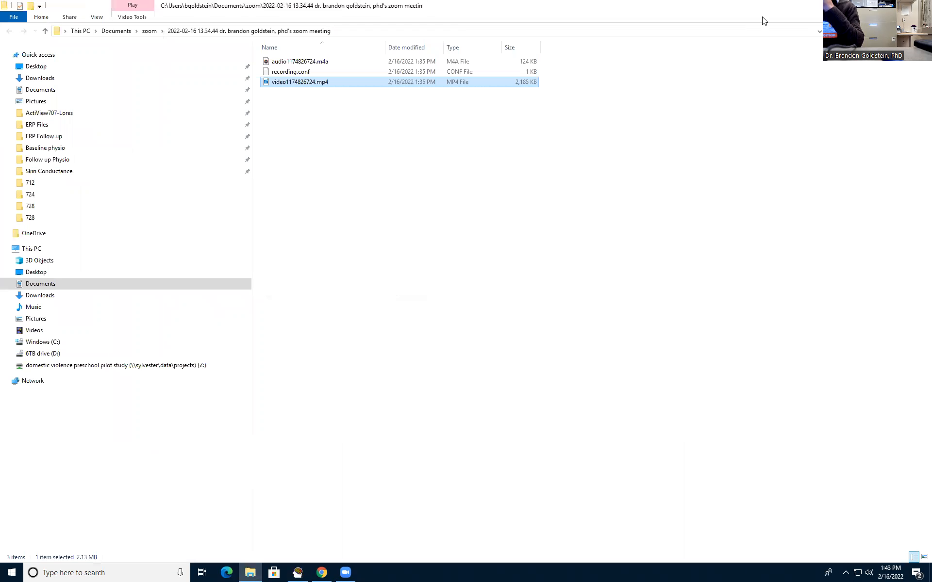
click(876, 6)
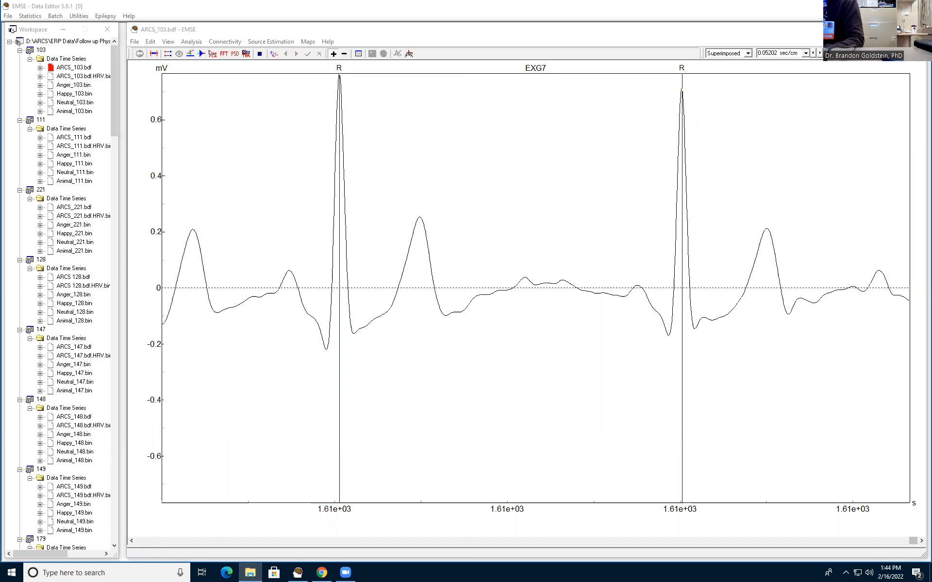
- Open ML_HRV_03.script.xml from the Baseline physio\075 folder, highlight its SID value 075_05.11.19, and close the script
click(250, 573)
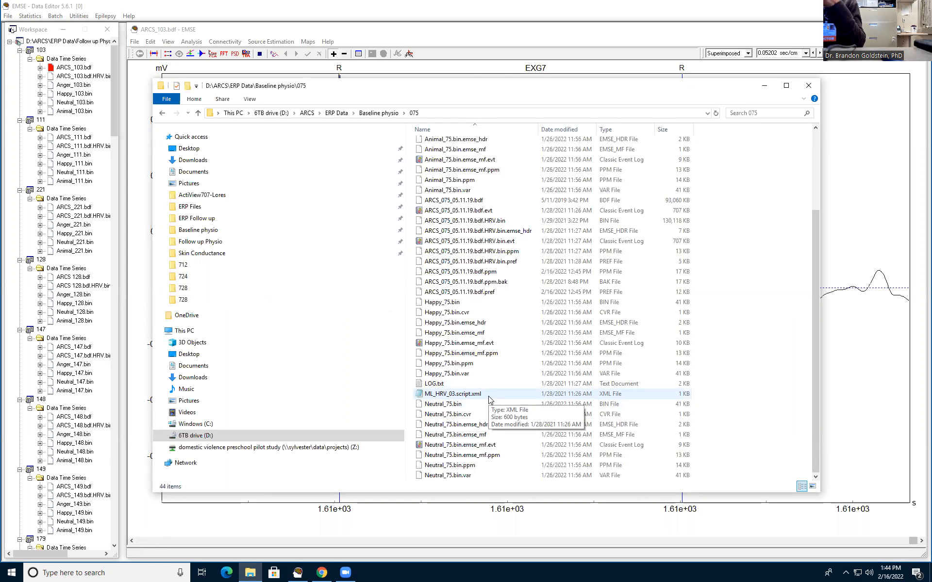
click(379, 113)
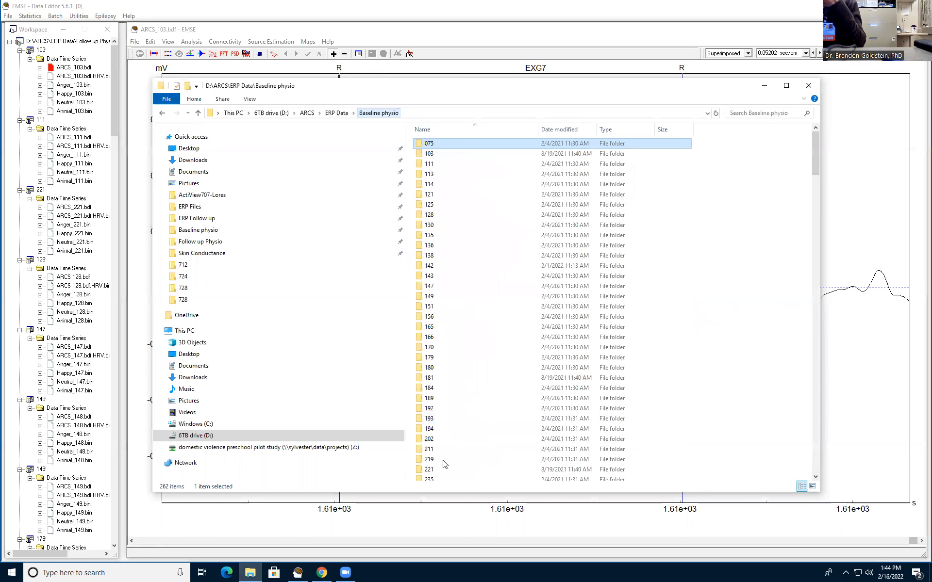
double_click(449, 143)
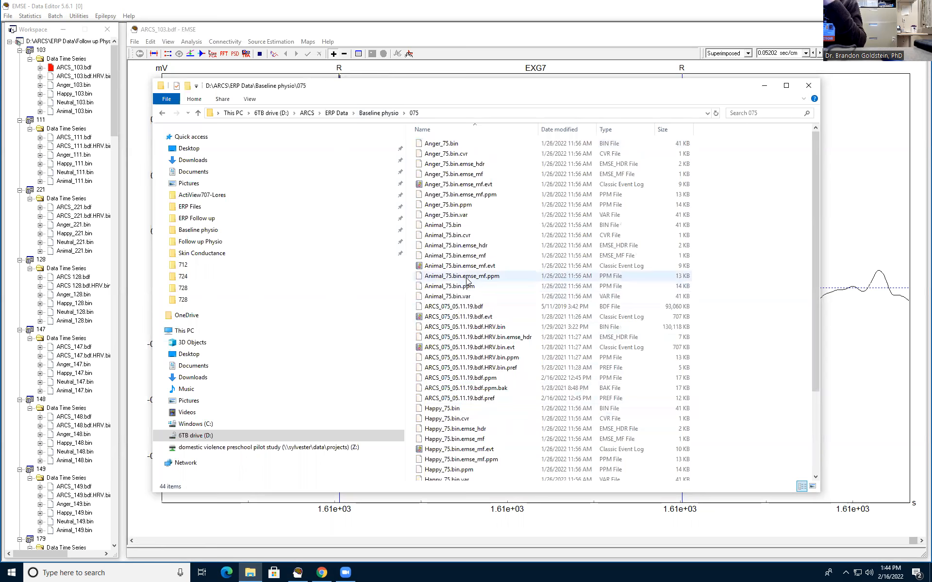
scroll(481, 335, down, 4)
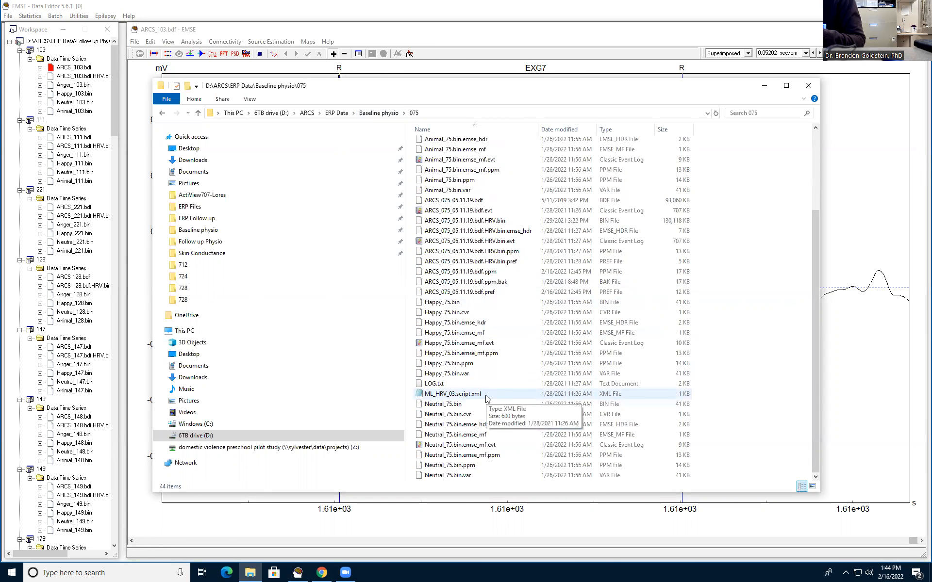
double_click(486, 396)
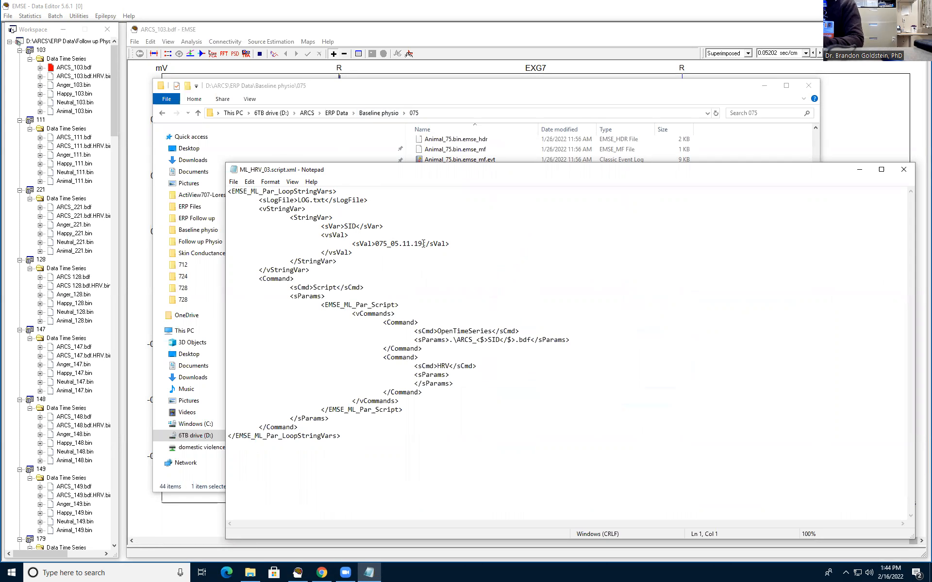
drag(423, 244, 377, 244)
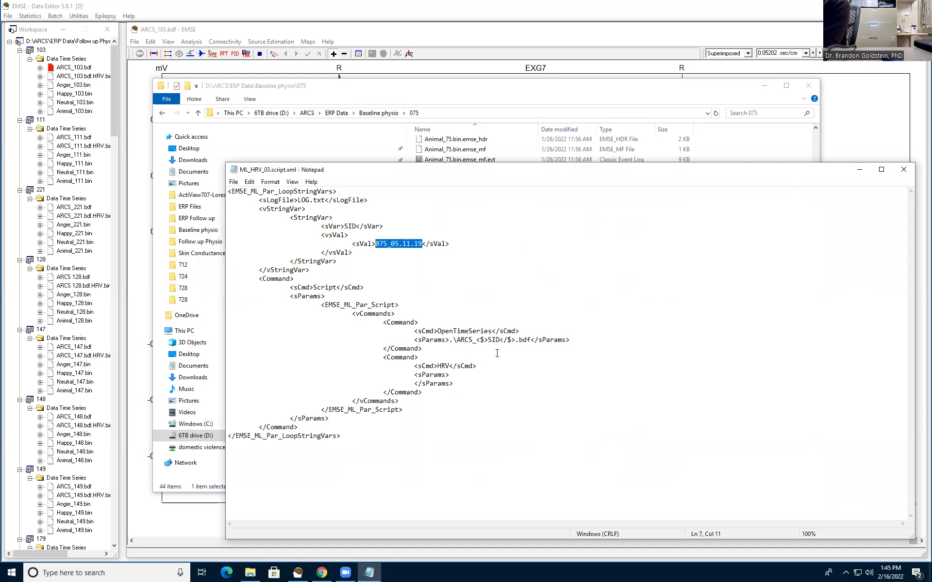
click(904, 170)
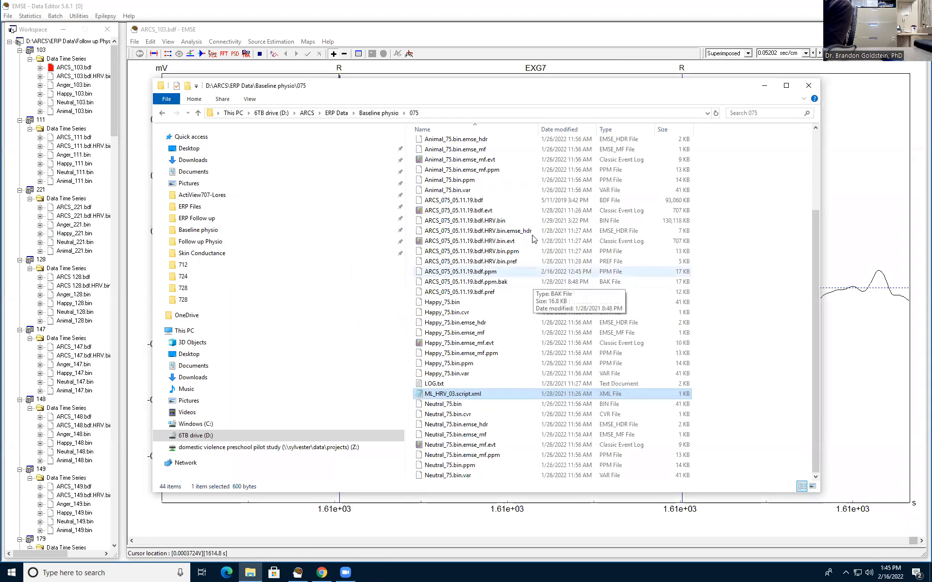
- Compare the file name ARCS_075_05.11.19.bdf with the SID value in ML_HRV_03.script.xml, closing the script and minimising the folder window
scroll(534, 284, up, 3)
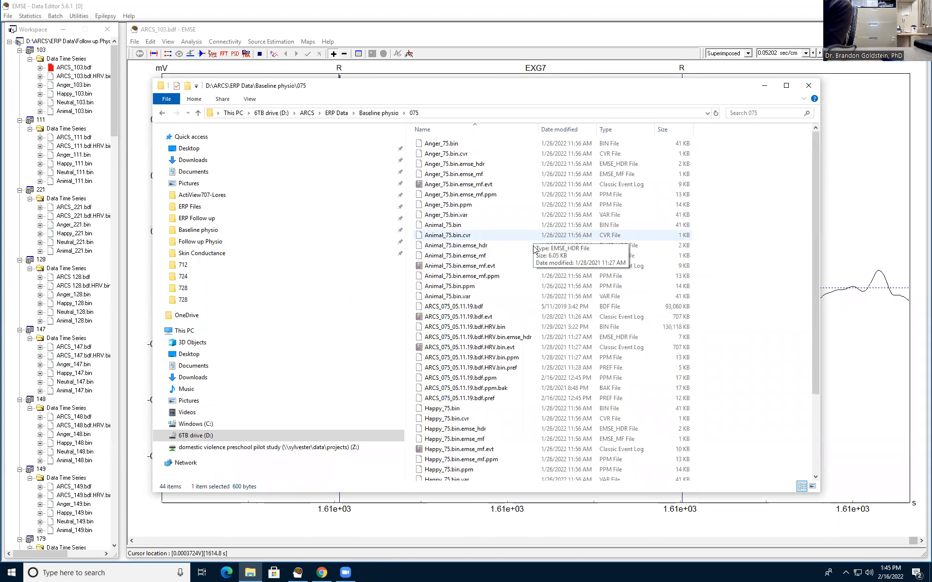
click(475, 307)
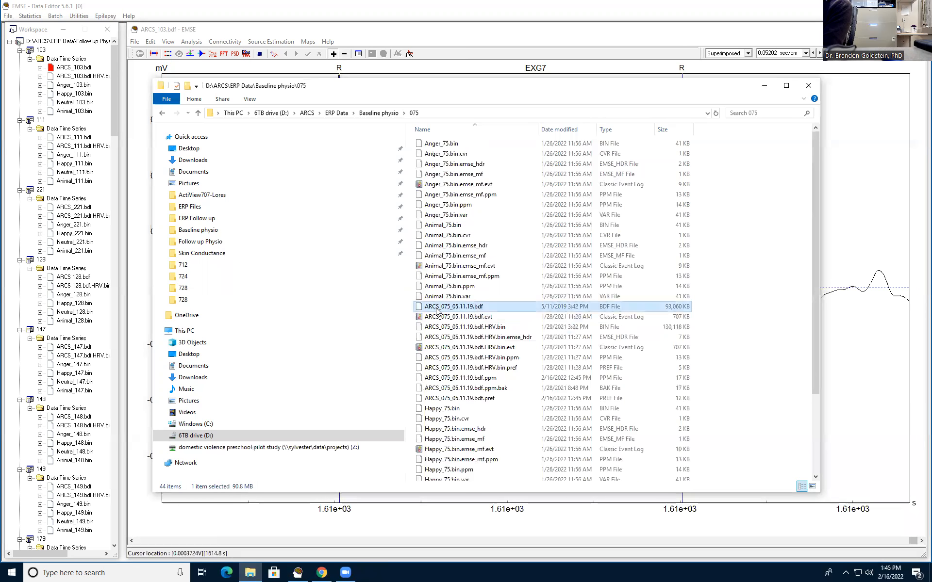
scroll(491, 302, down, 2)
scroll(490, 302, down, 2)
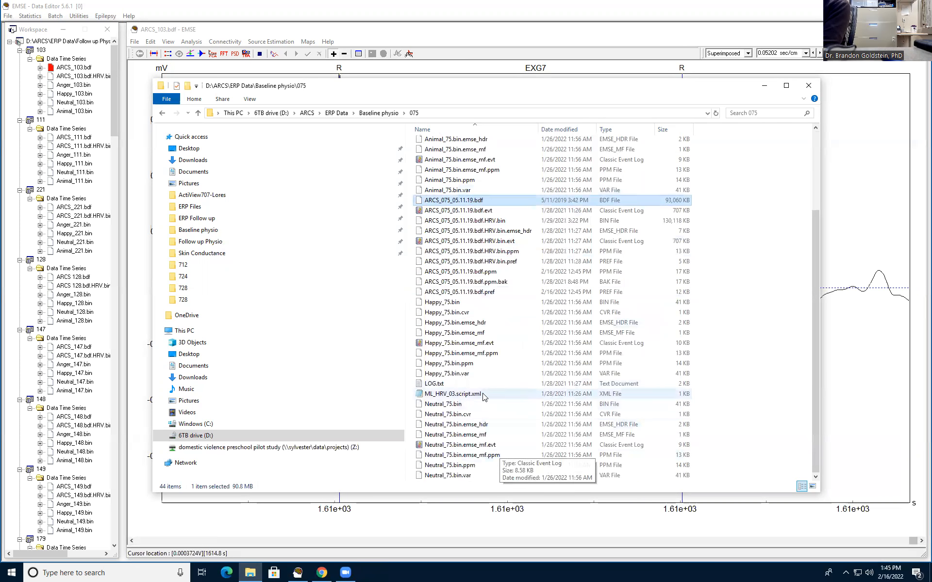
double_click(480, 393)
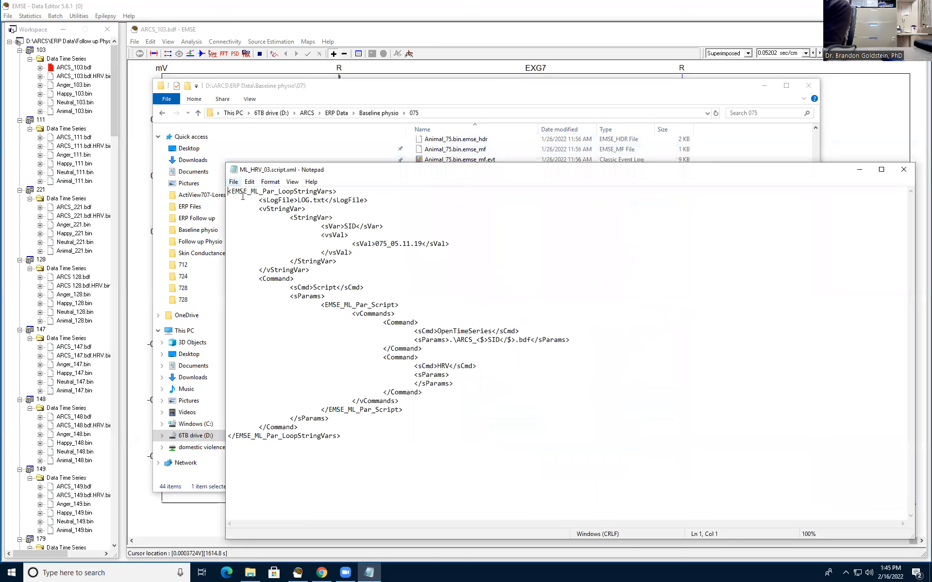
click(903, 170)
click(762, 90)
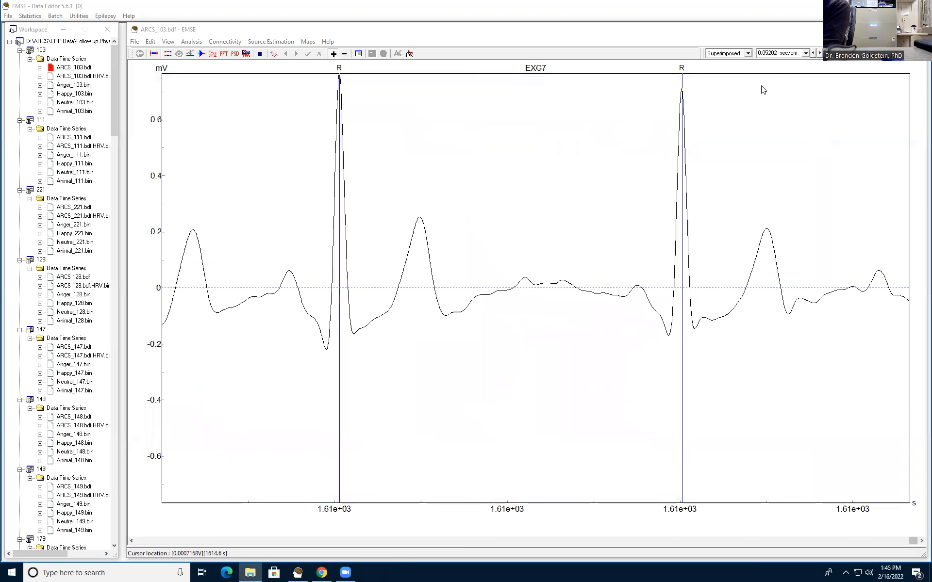
- View the script files offered for a batch run in the 075 folder without running one
click(55, 16)
click(68, 27)
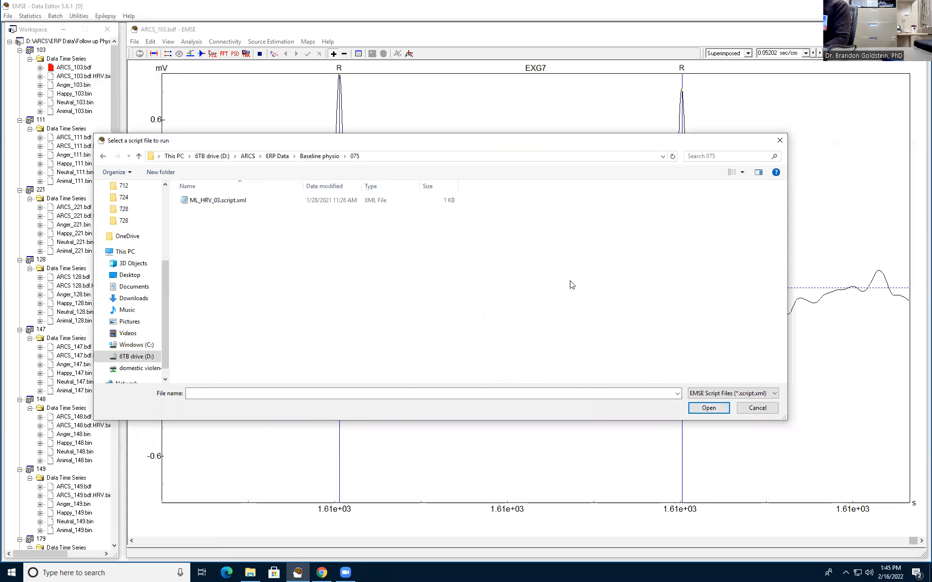
click(779, 142)
- Widen the Workspace tree and sort the 075 folder's files by date modified to examine the HRV output files
drag(119, 57, 155, 57)
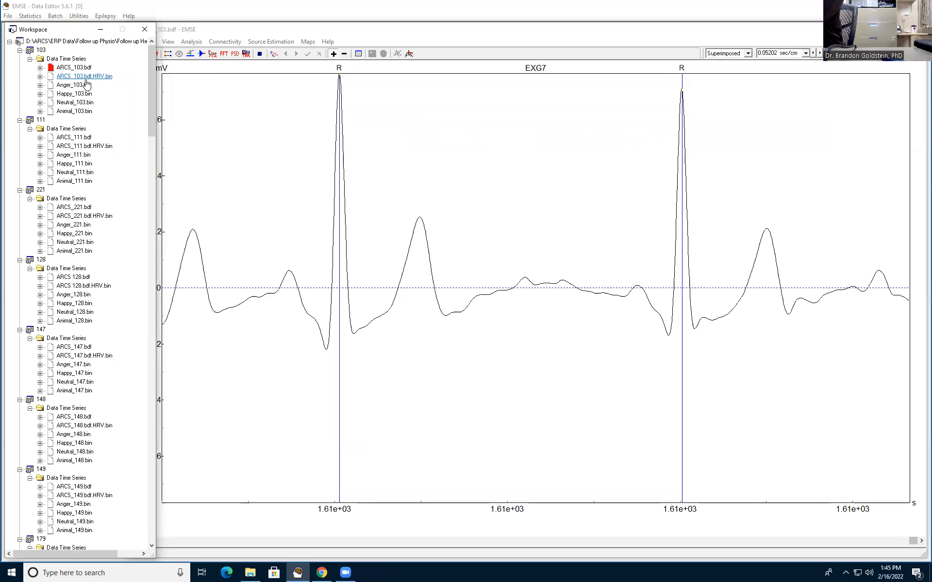
click(254, 573)
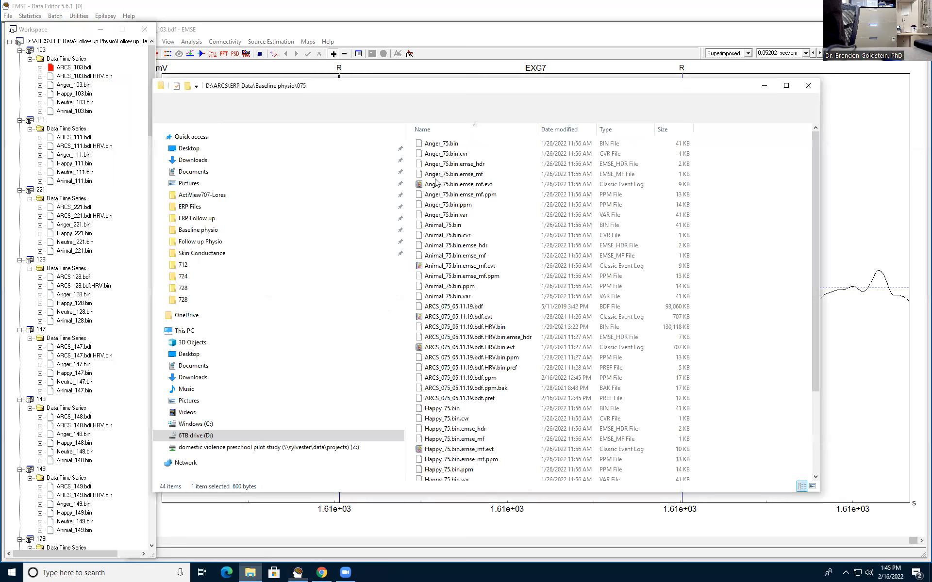
click(569, 130)
scroll(583, 233, down, 1)
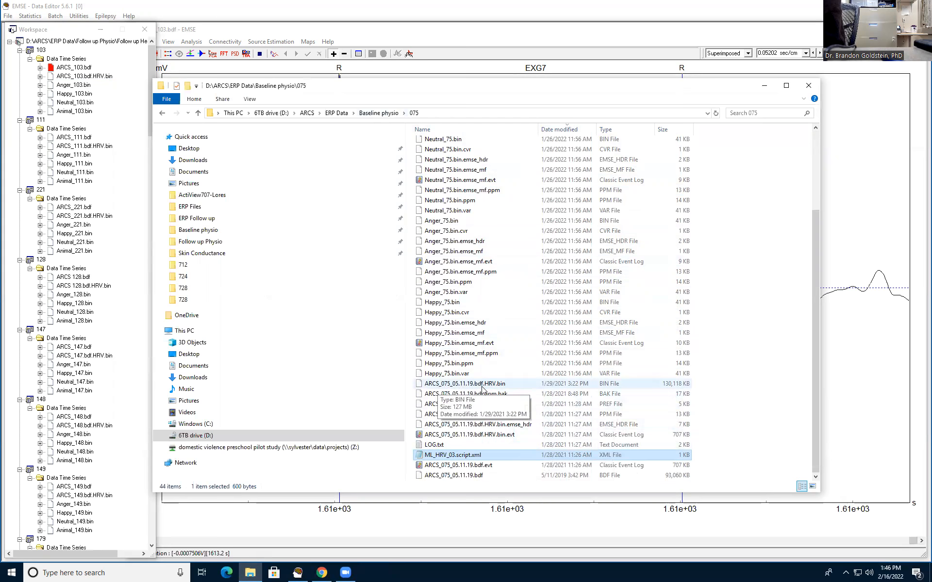
click(764, 86)
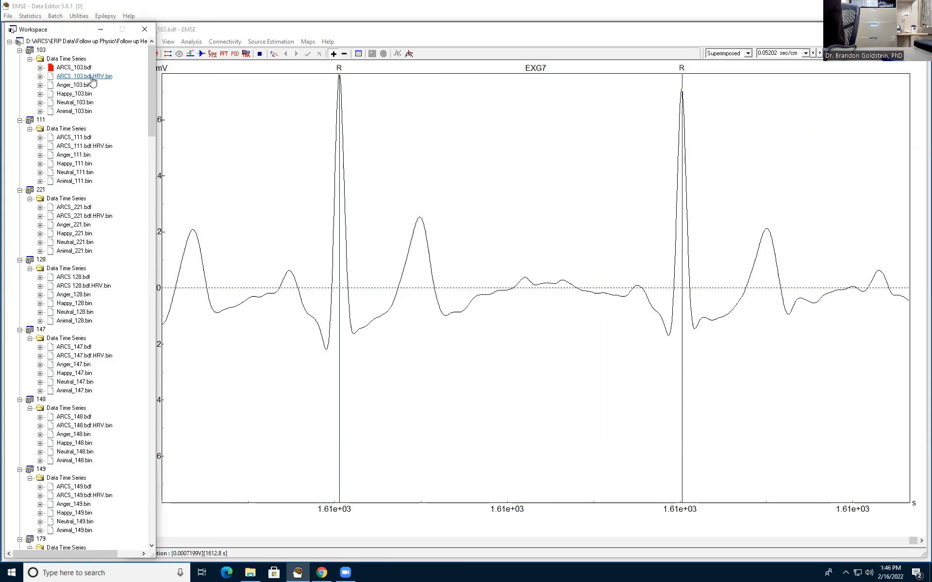
- Add ARCS_103.bdf.HRV.bin from the Baseline physio\103 folder to subject 103's Data Time Series and open it
right_click(73, 60)
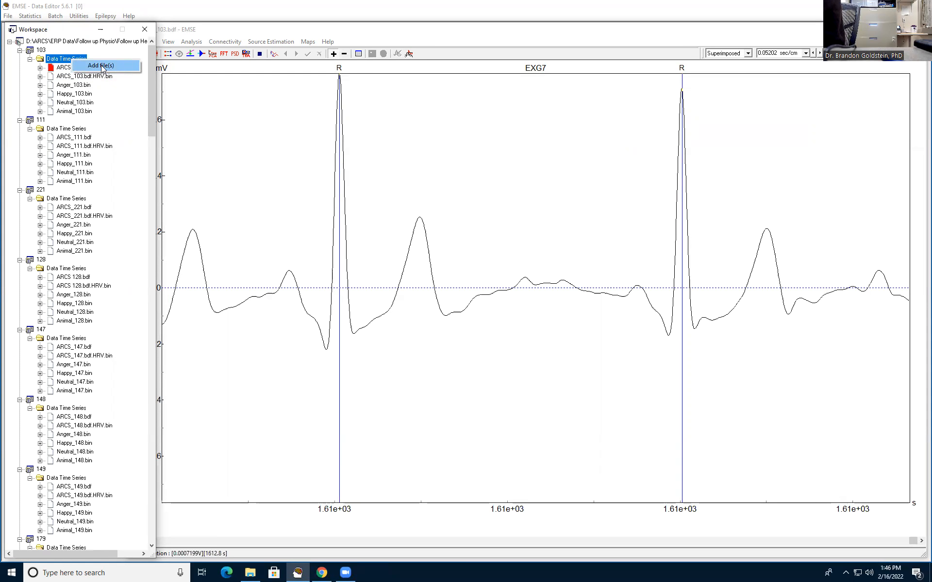
right_click(53, 59)
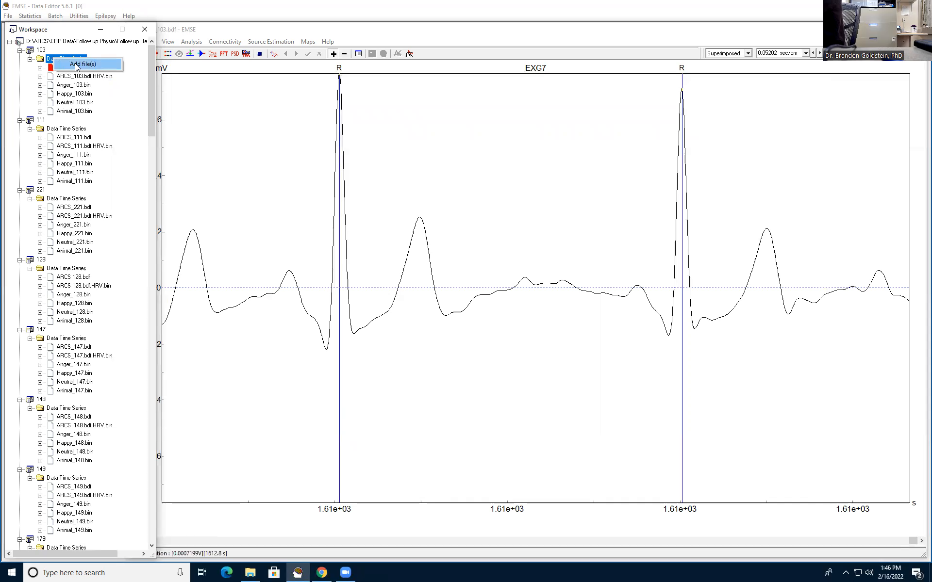
click(75, 65)
drag(190, 175, 379, 145)
double_click(297, 216)
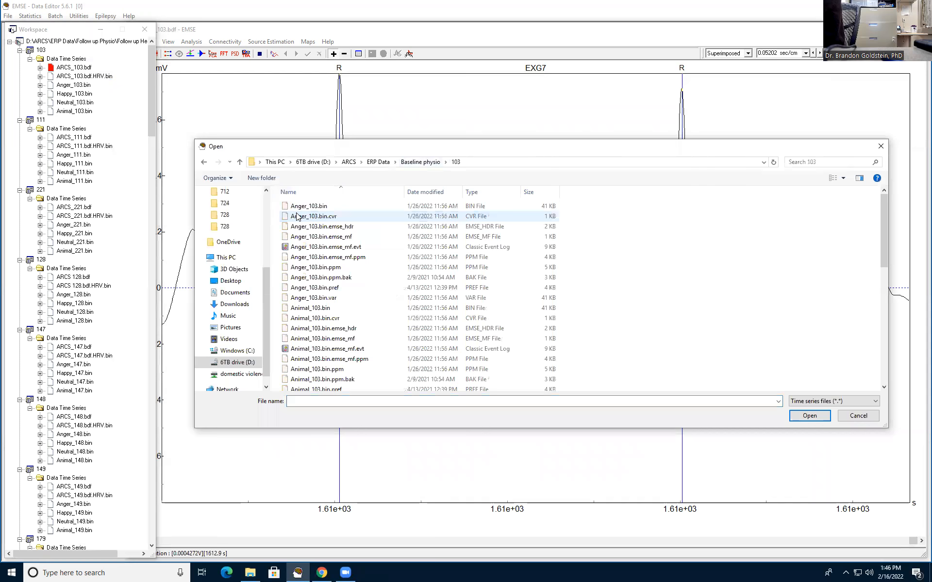
click(431, 193)
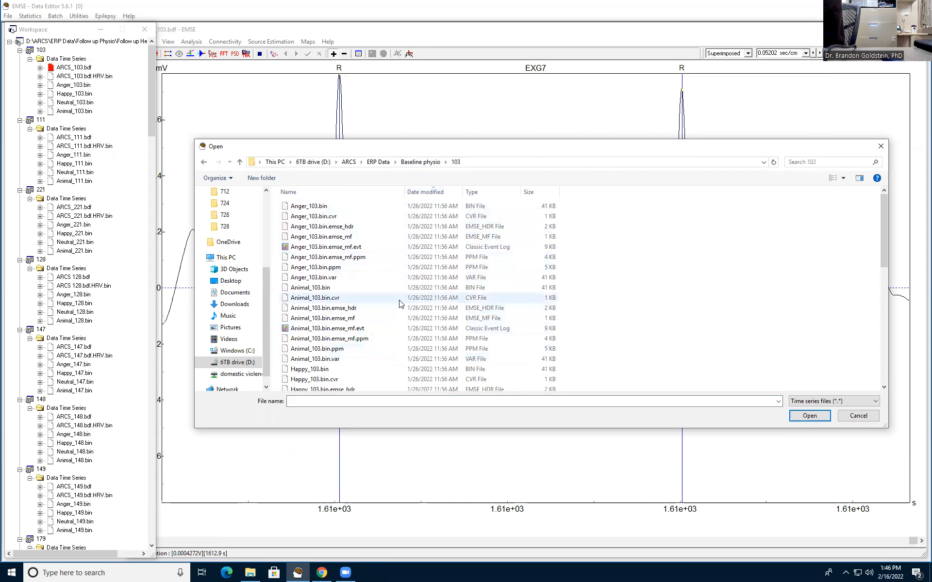
scroll(399, 304, down, 4)
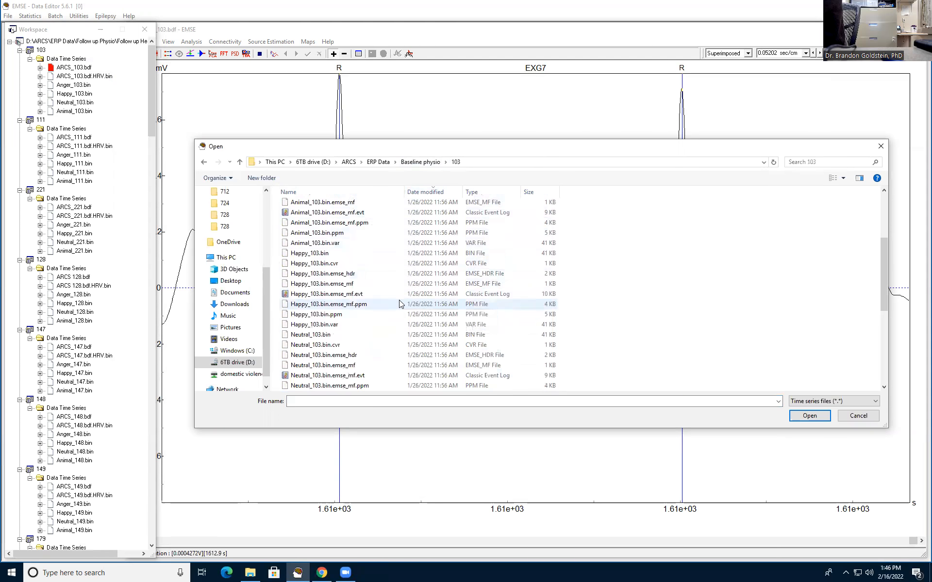
scroll(400, 304, down, 2)
click(334, 357)
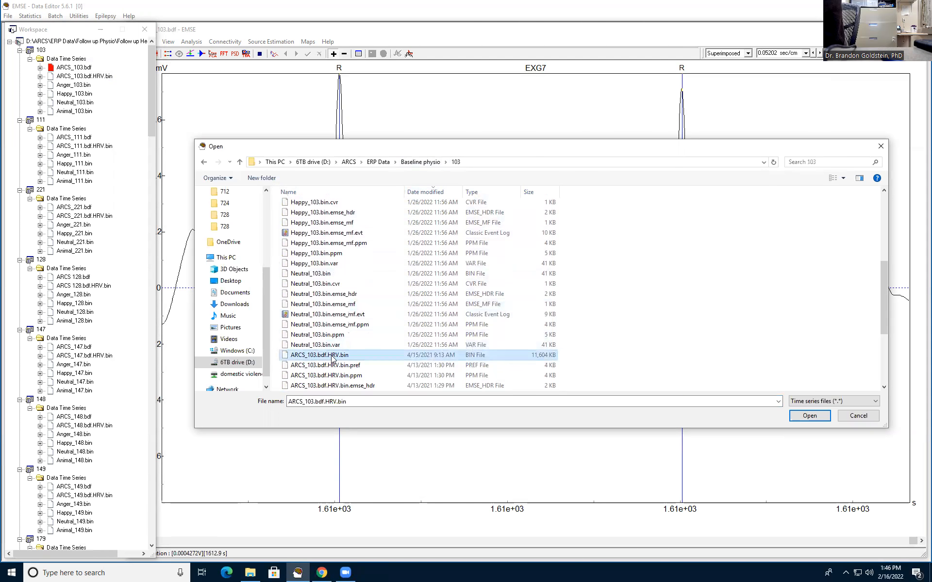
click(809, 416)
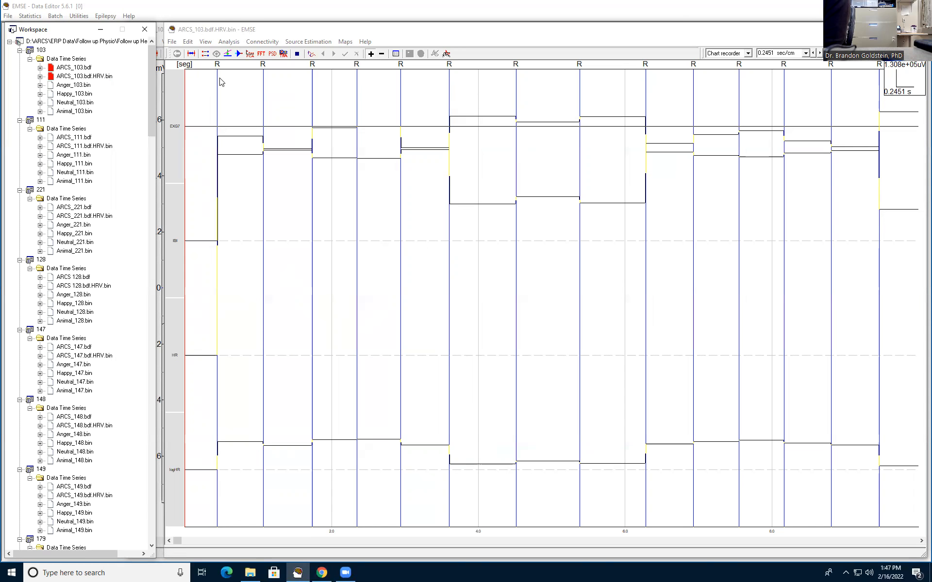
- Display the HRV data as Superimposed with only the HR channel on, turning off logHR, EXG7 and IBI
click(748, 53)
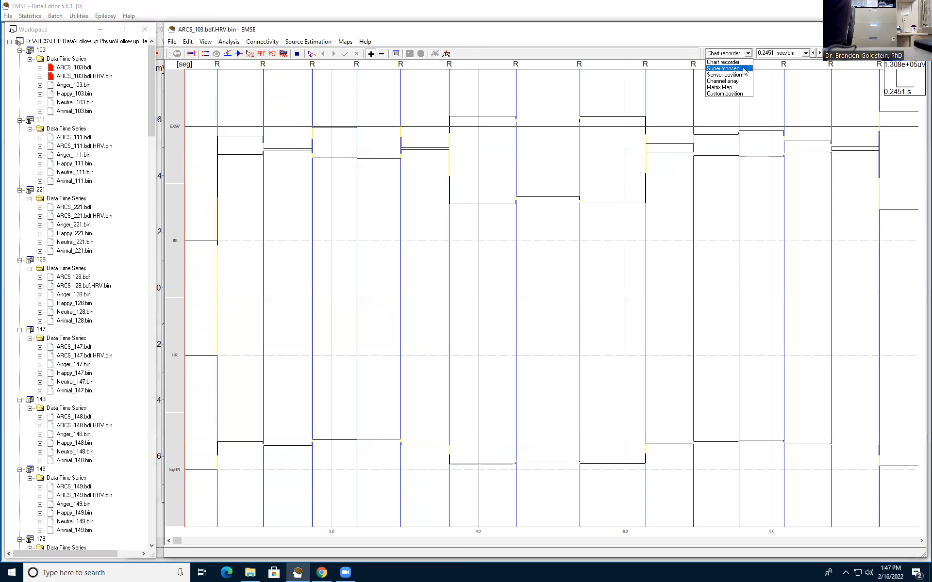
click(745, 69)
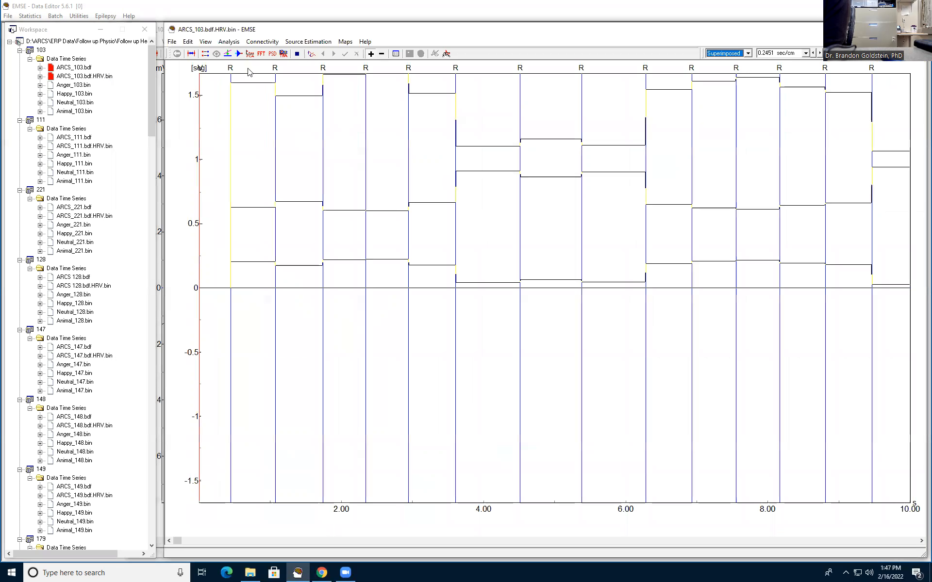
click(205, 41)
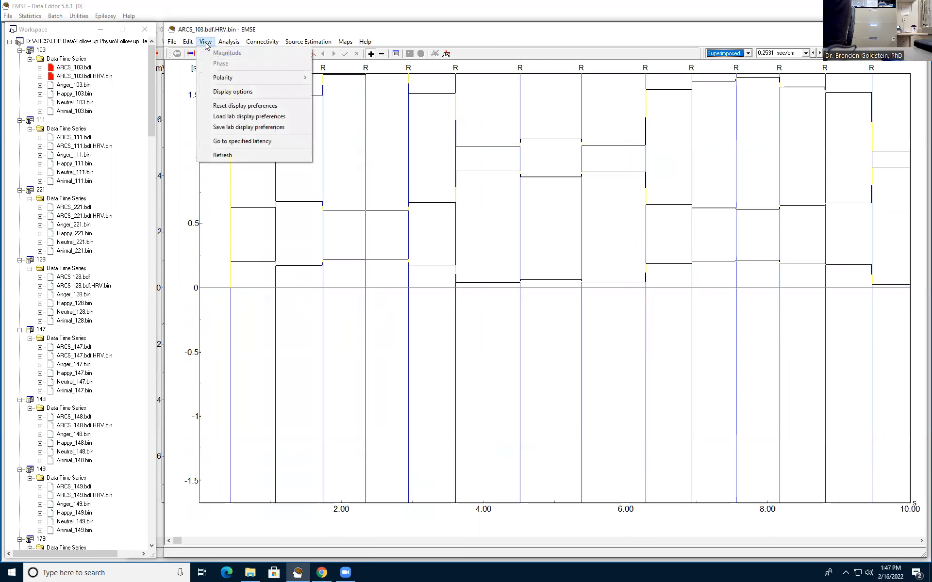
click(253, 91)
click(43, 46)
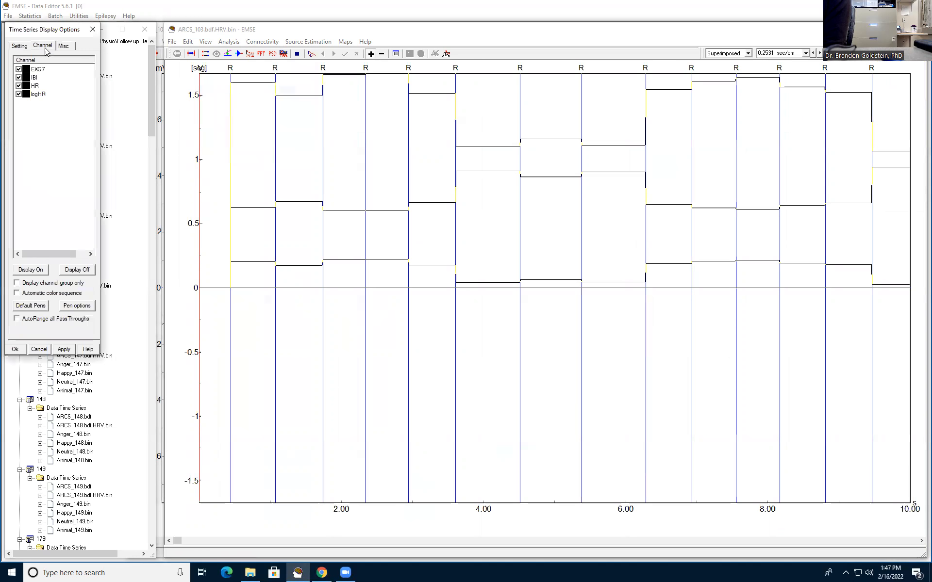
click(19, 94)
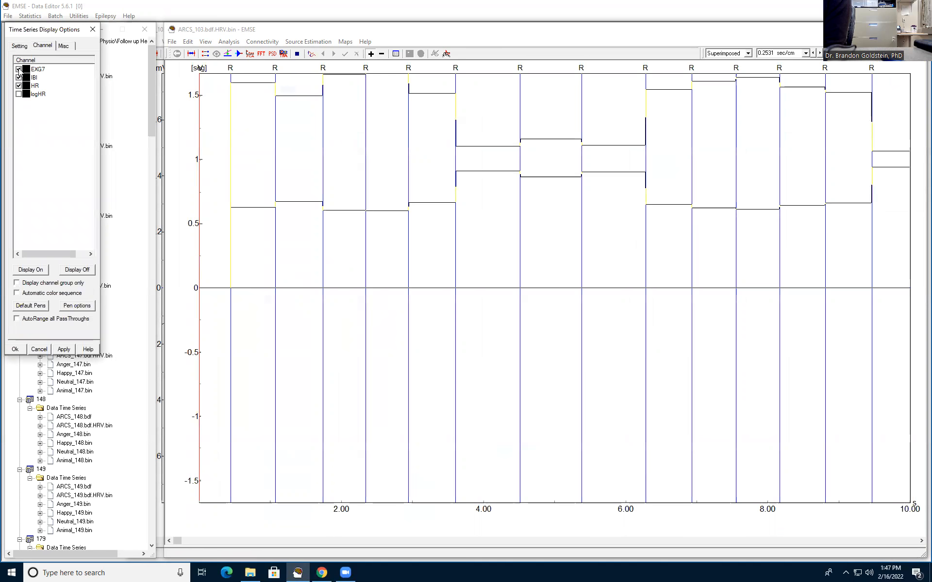
click(18, 70)
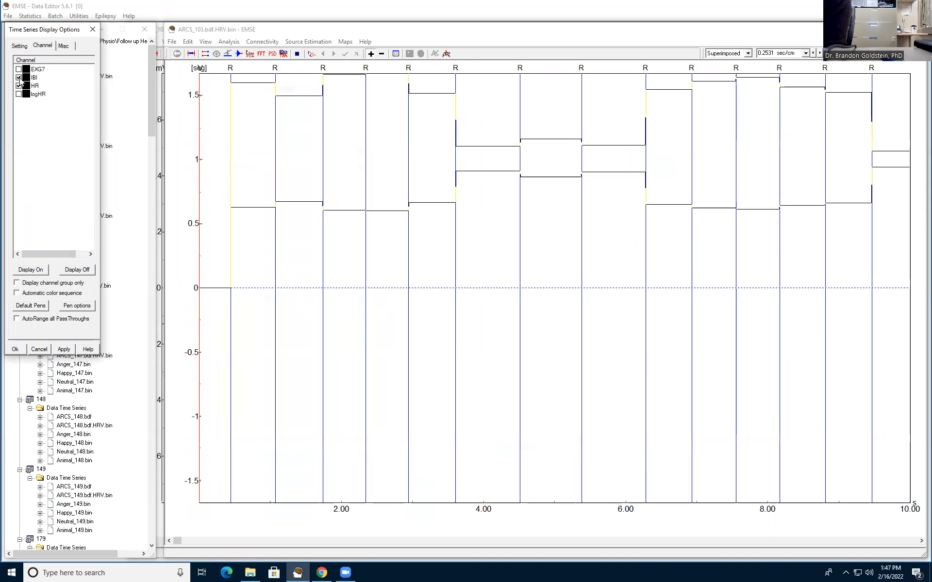
click(19, 78)
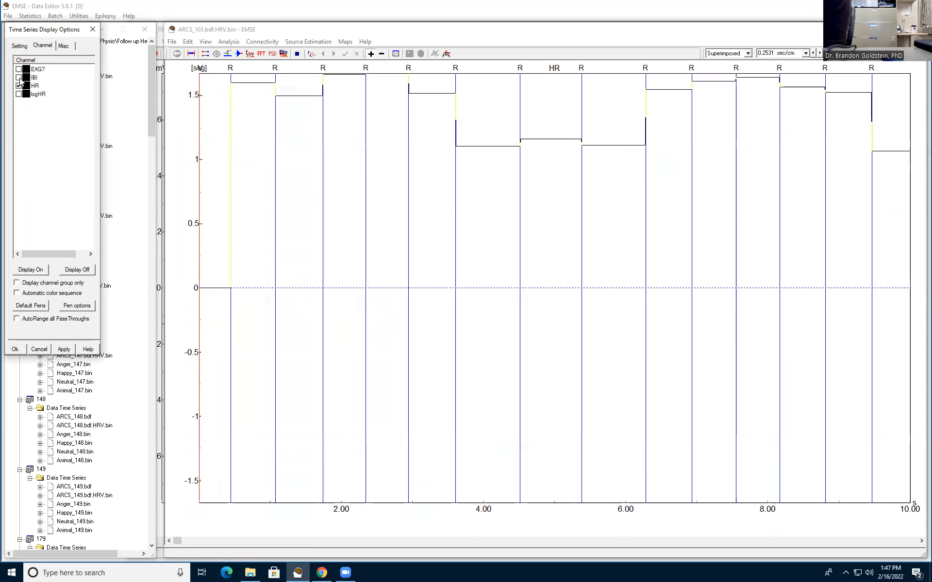
click(67, 350)
click(15, 349)
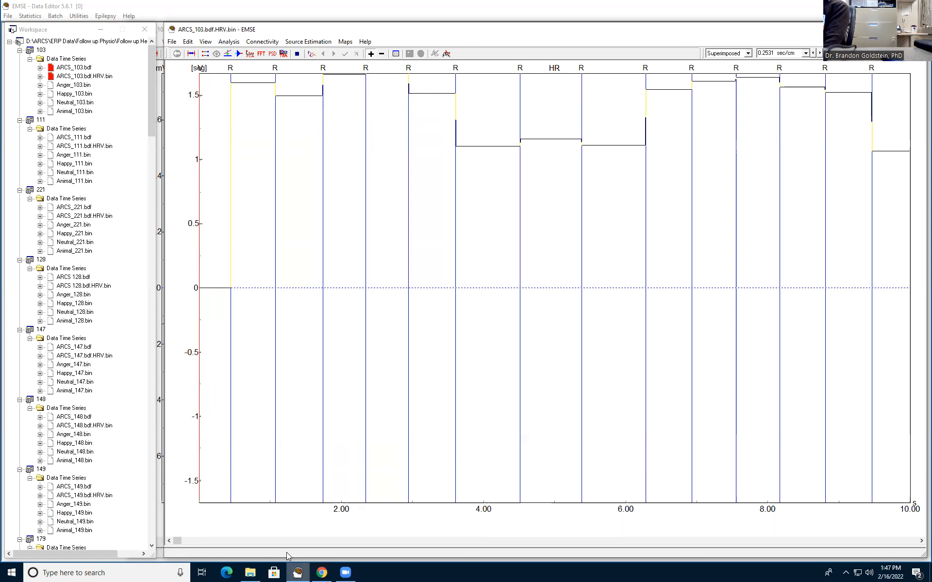
- Examine subject 103's heart rate trace near 1160 s and close the HRV data window
drag(178, 541, 708, 540)
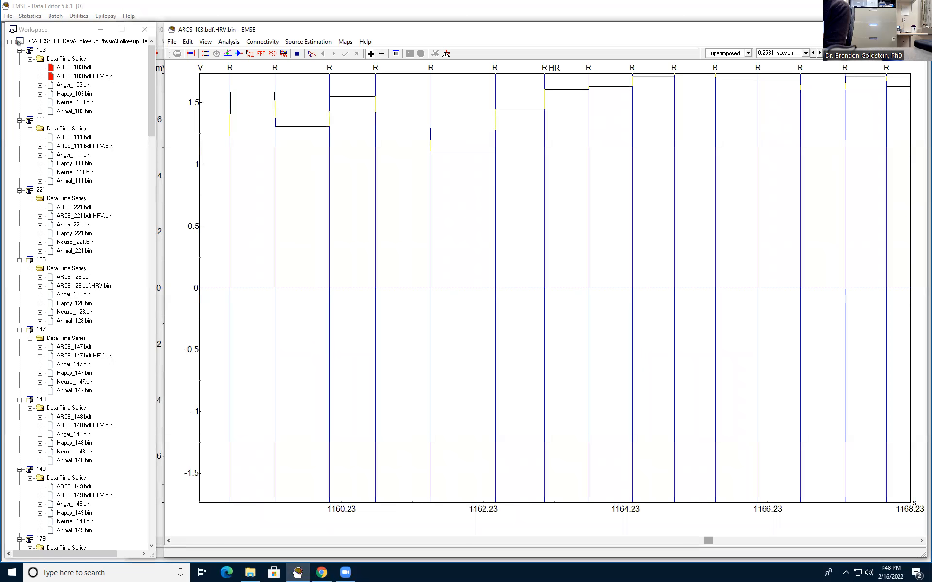
click(915, 29)
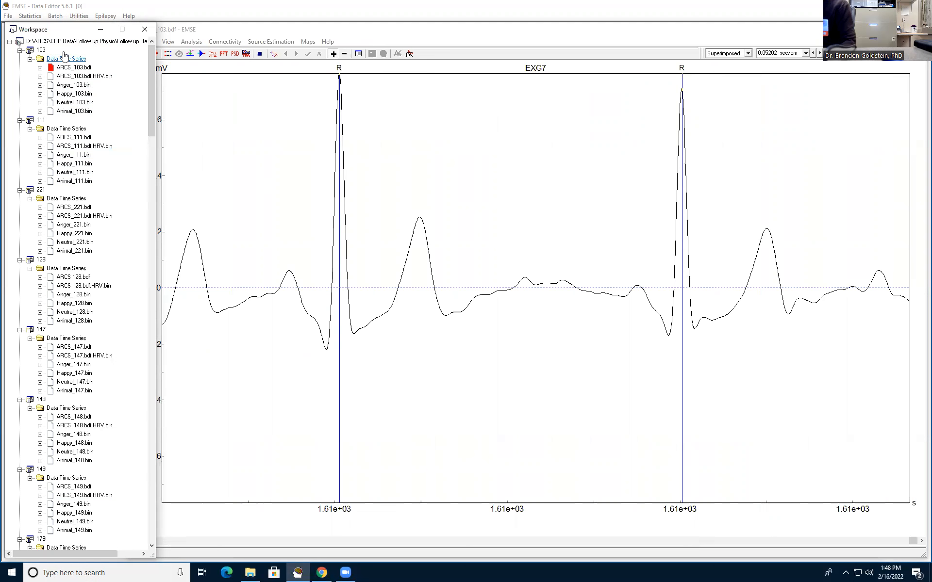
- Open the batch Event Pipeline and load all its settings from HRV_EventPipeline 500 Baseline.params.txt in the Baseline physio folder
click(55, 16)
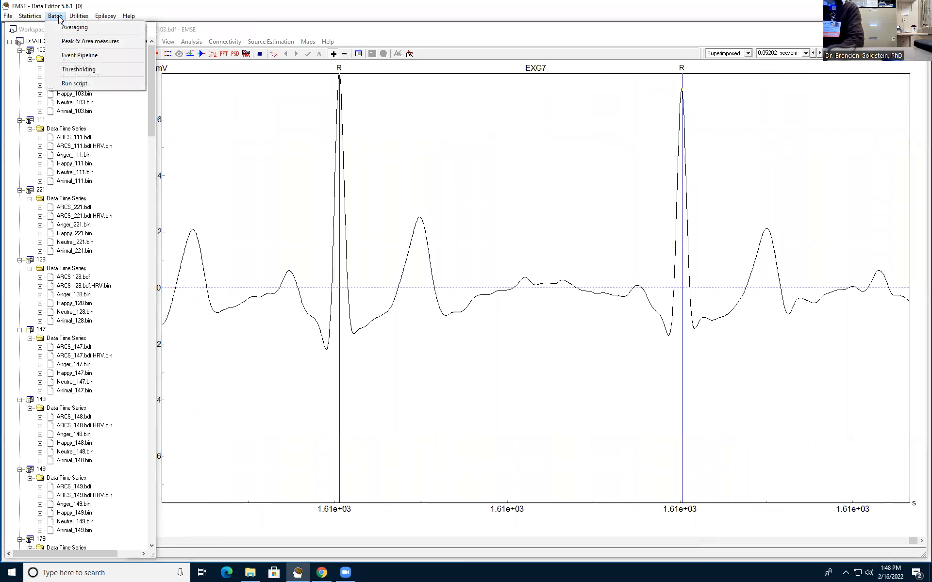
click(88, 57)
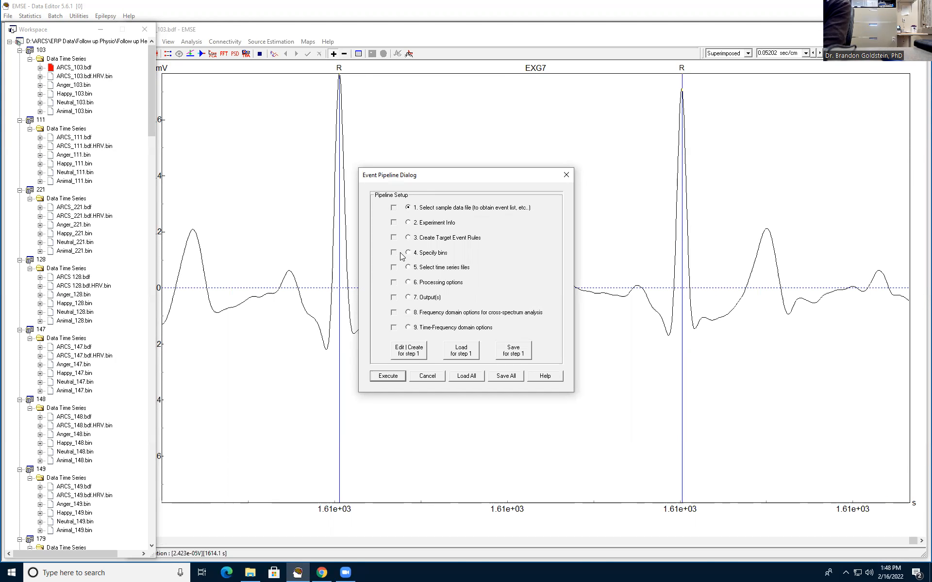
click(469, 377)
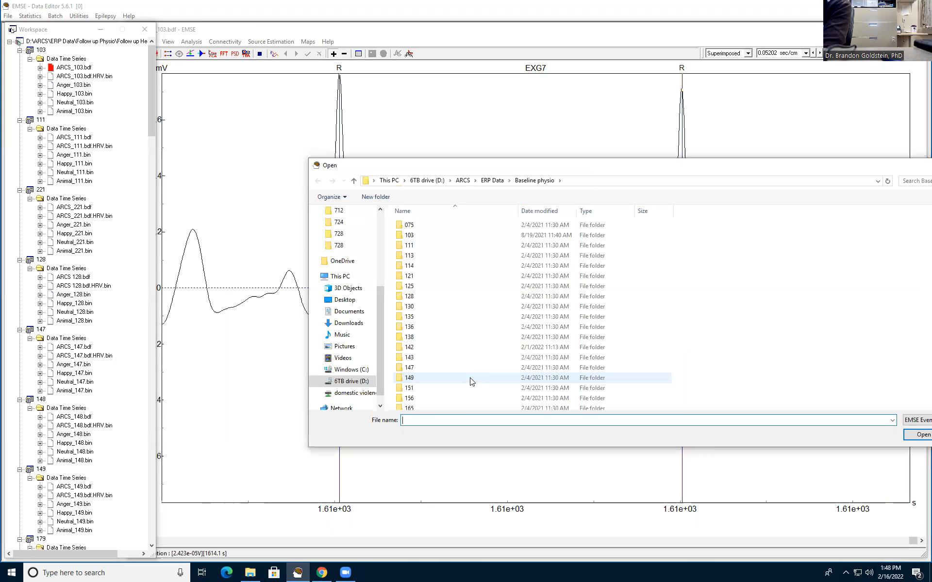
click(502, 214)
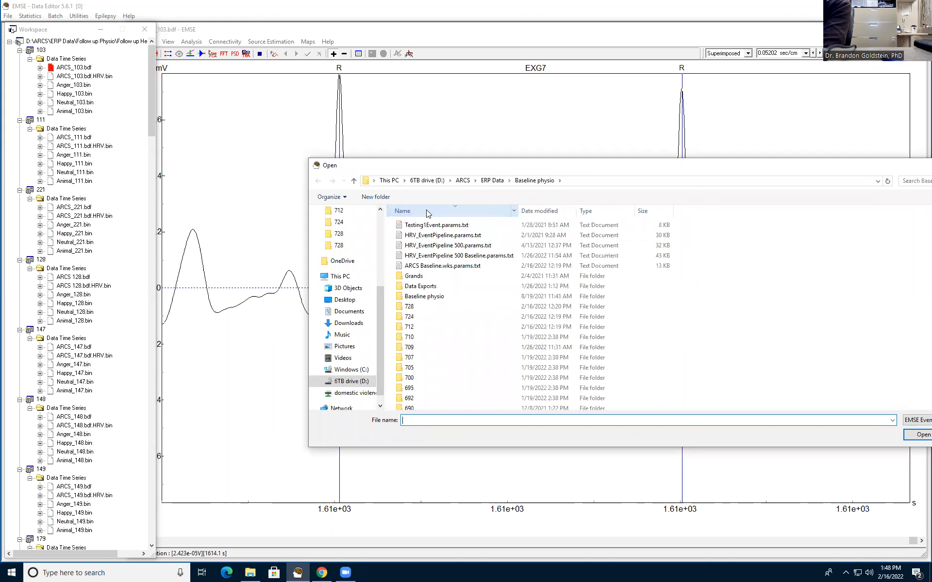
click(561, 216)
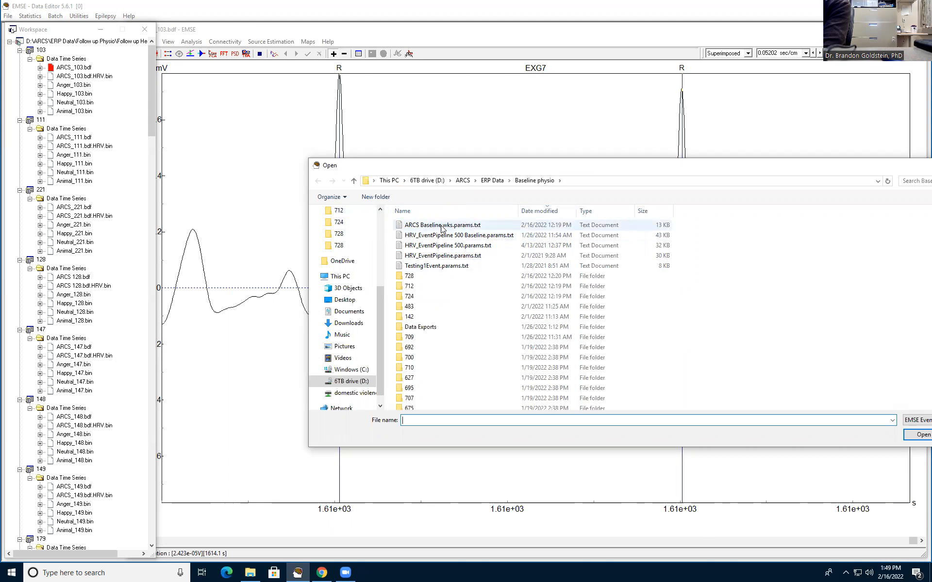
double_click(478, 236)
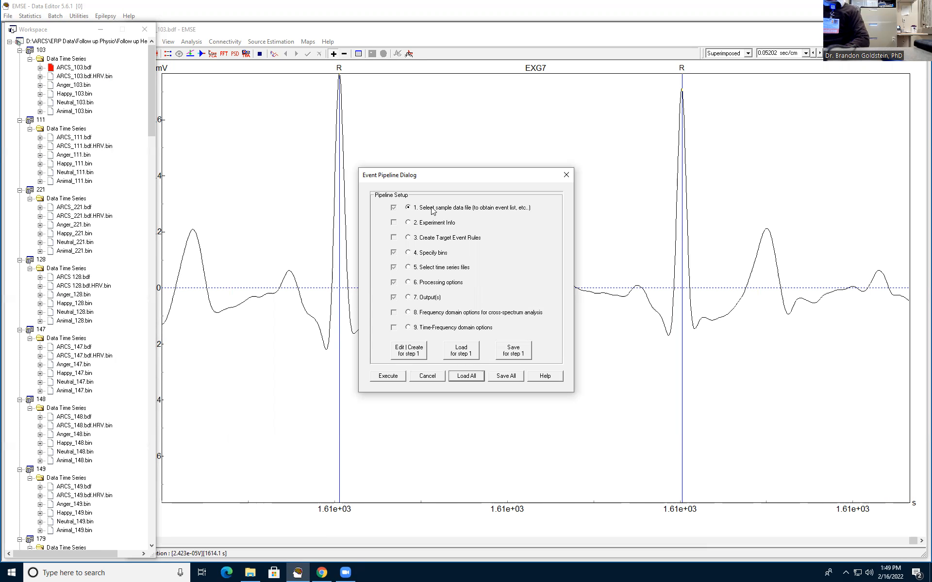
- View the sample data file choices for pipeline step 1 without selecting one, and highlight the Experiment Info step
click(417, 355)
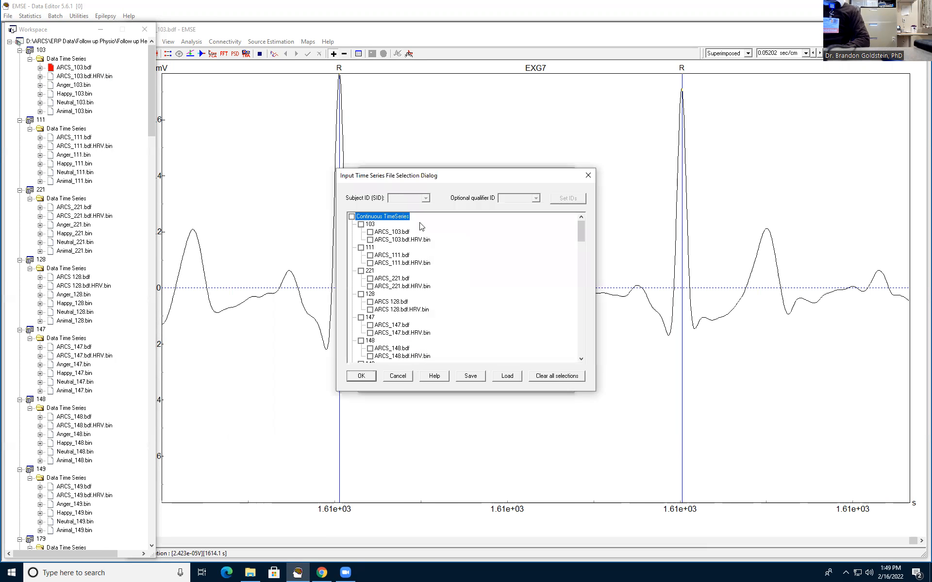
mouse_move(581, 235)
mouse_down()
mouse_move(572, 360)
mouse_move(580, 214)
mouse_up()
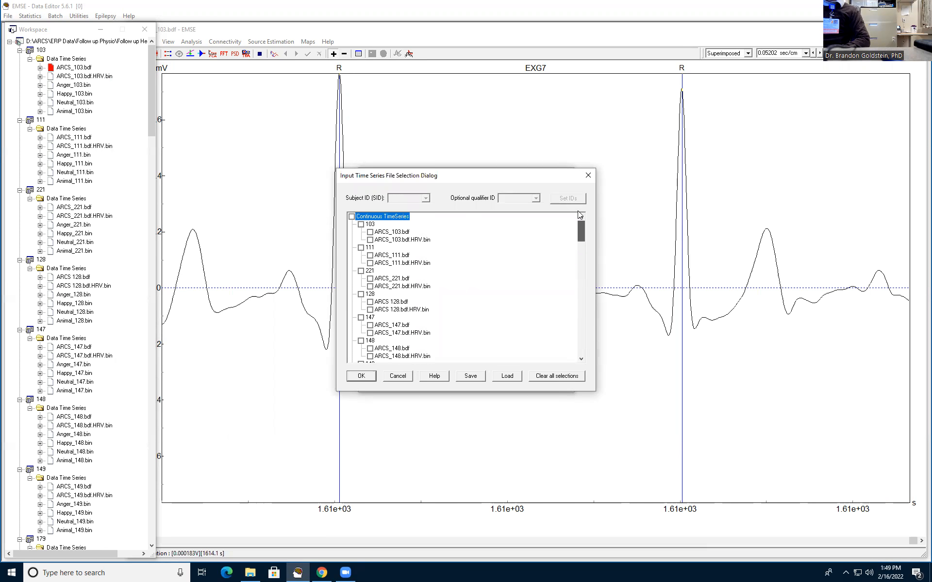
click(588, 175)
click(429, 225)
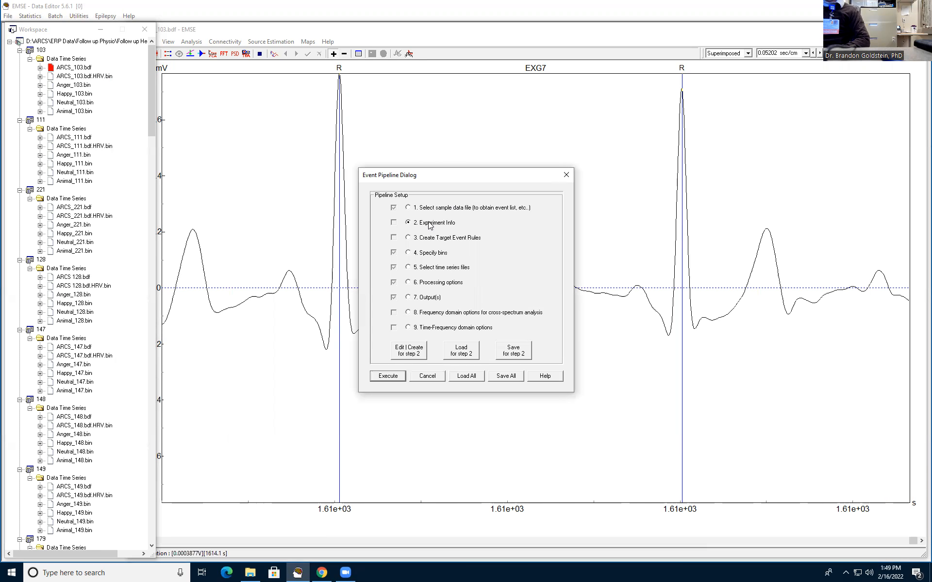
- Open the Specify bins step and examine Epoch_1's interval of interest and baseline settings, leaving them as they are
click(407, 252)
click(408, 350)
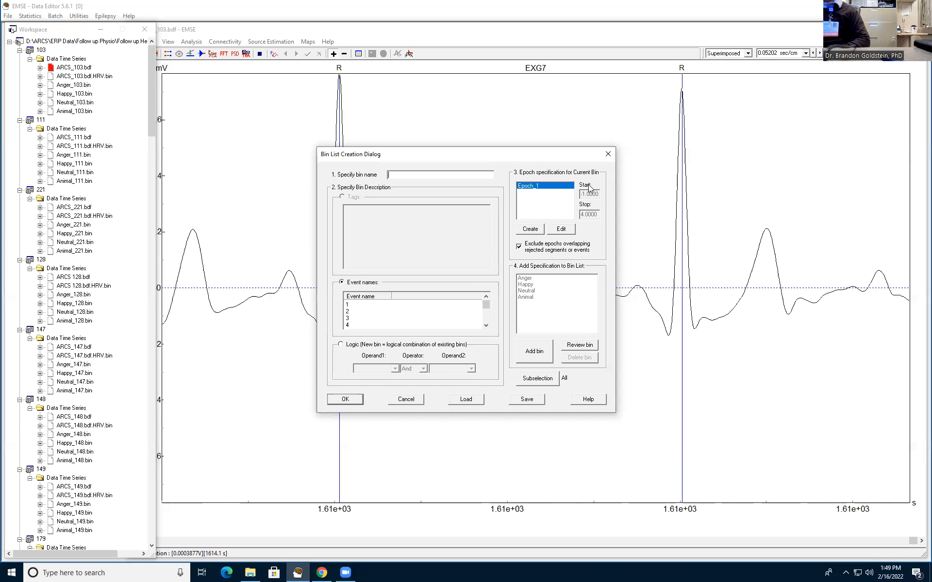
click(571, 231)
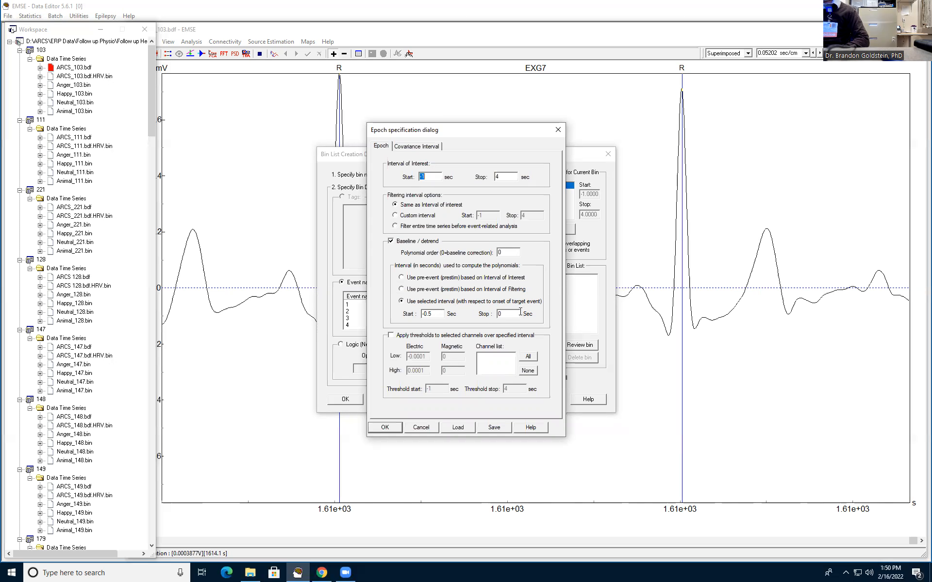
click(386, 428)
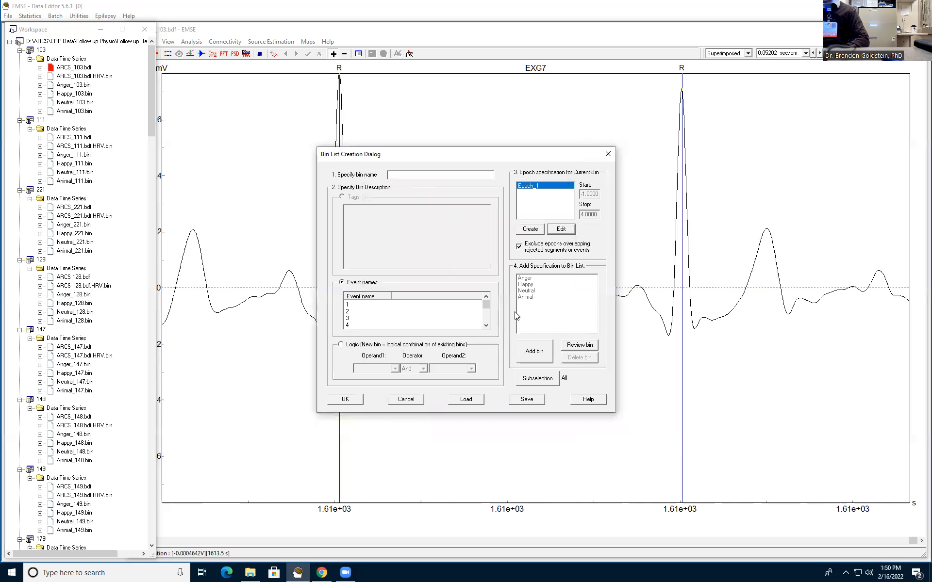
- Review the Anger and Happy bins and examine which event names are assigned to each
click(576, 343)
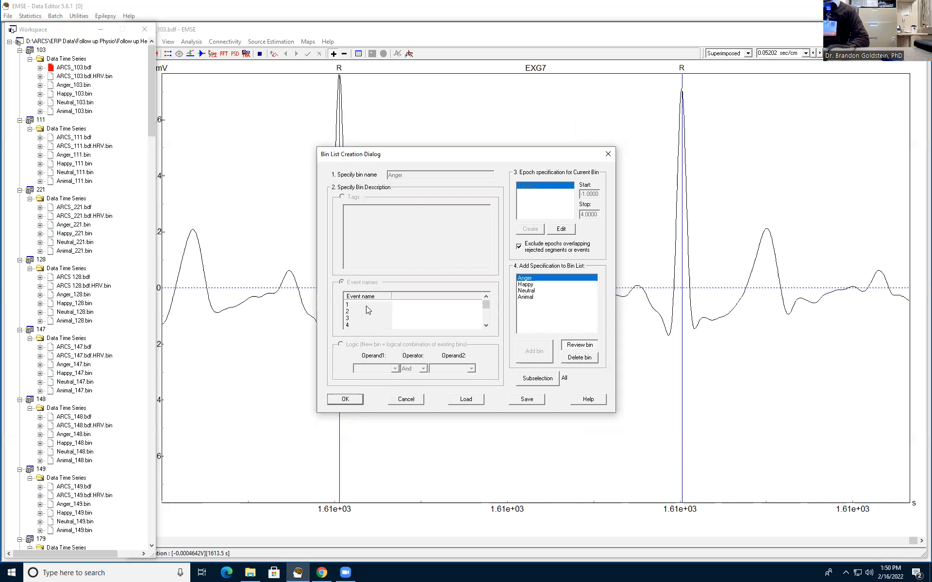
click(486, 325)
click(486, 325)
click(486, 326)
click(486, 326)
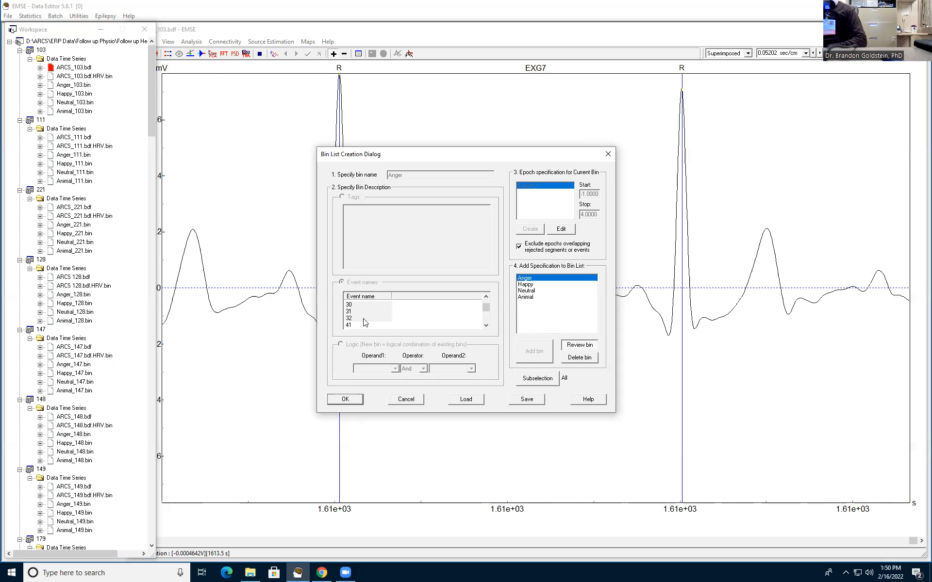
click(525, 285)
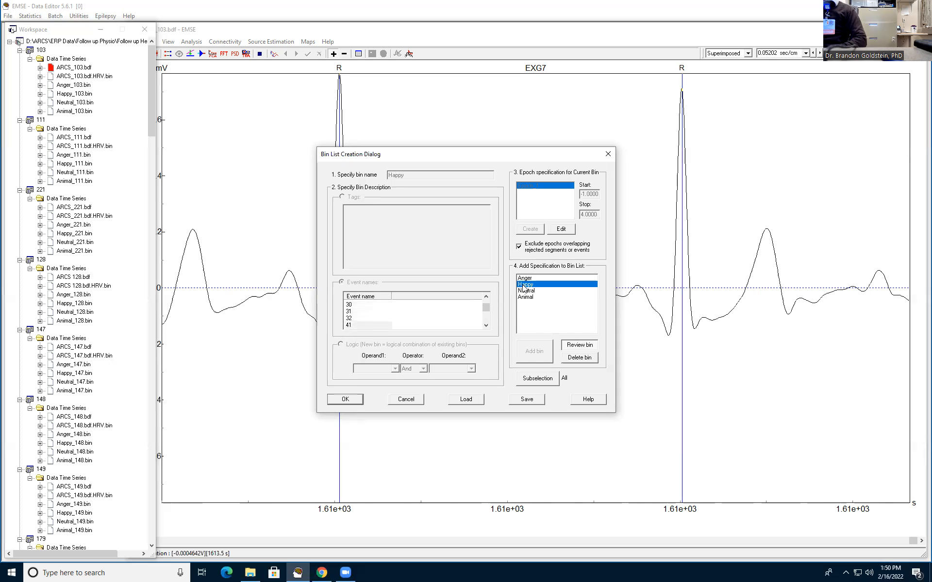
click(486, 325)
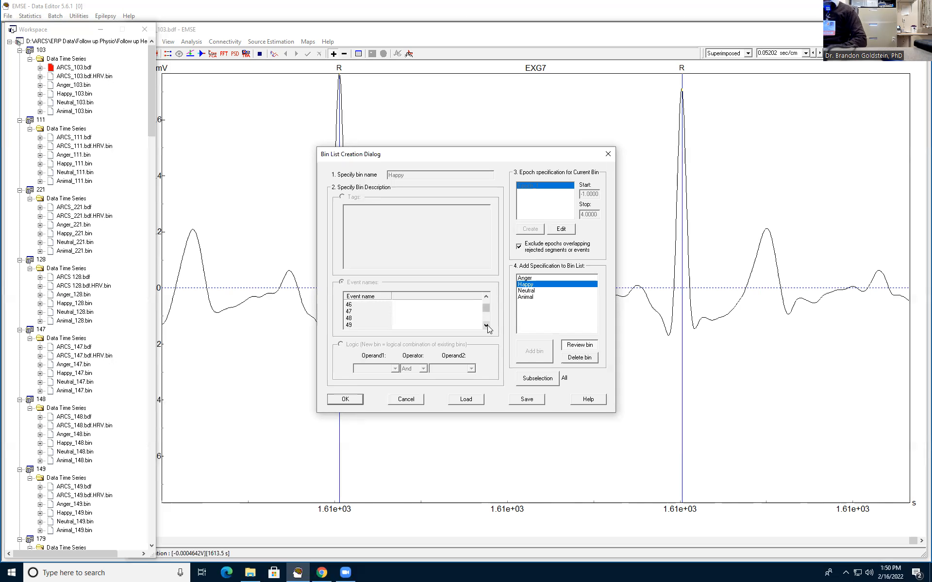
click(486, 325)
click(486, 326)
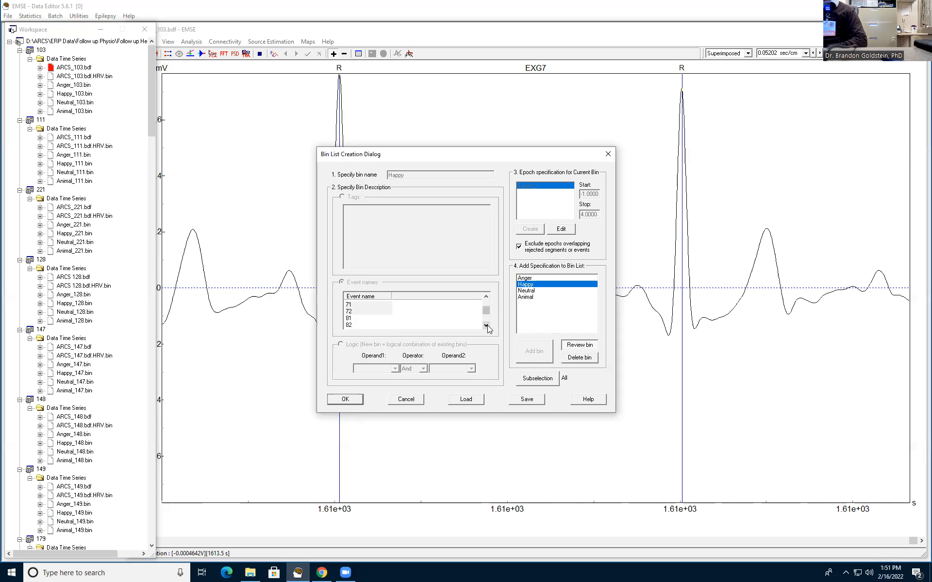
- Review the Neutral and Animal bins, examine the Animal bin's event names, and close the bin list
click(538, 291)
click(536, 297)
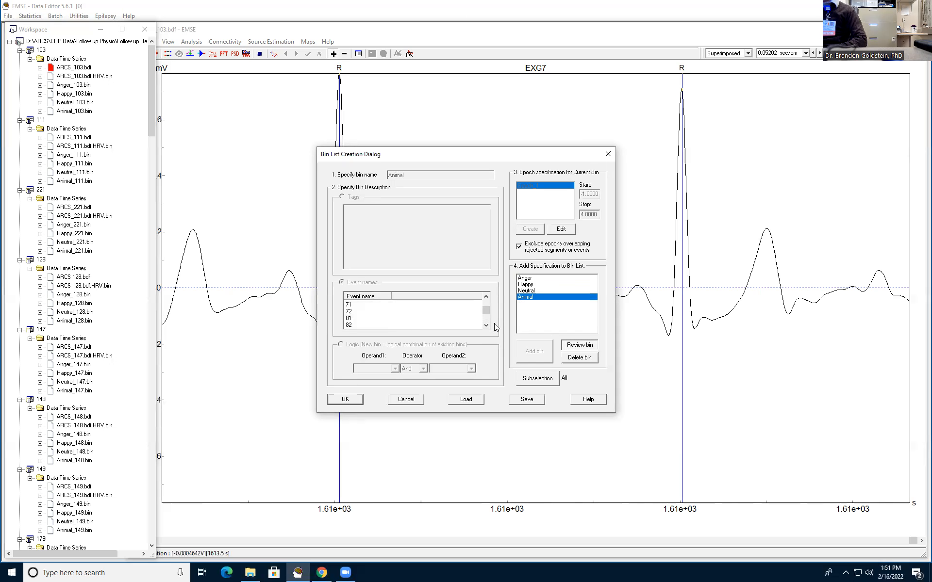
click(485, 326)
click(486, 325)
click(486, 325)
click(486, 325)
click(486, 326)
click(486, 325)
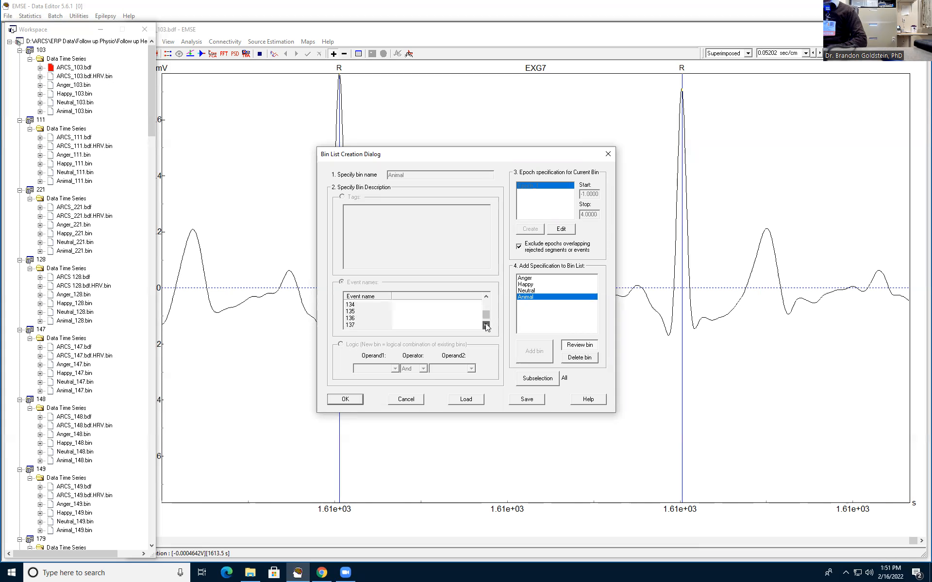
click(579, 346)
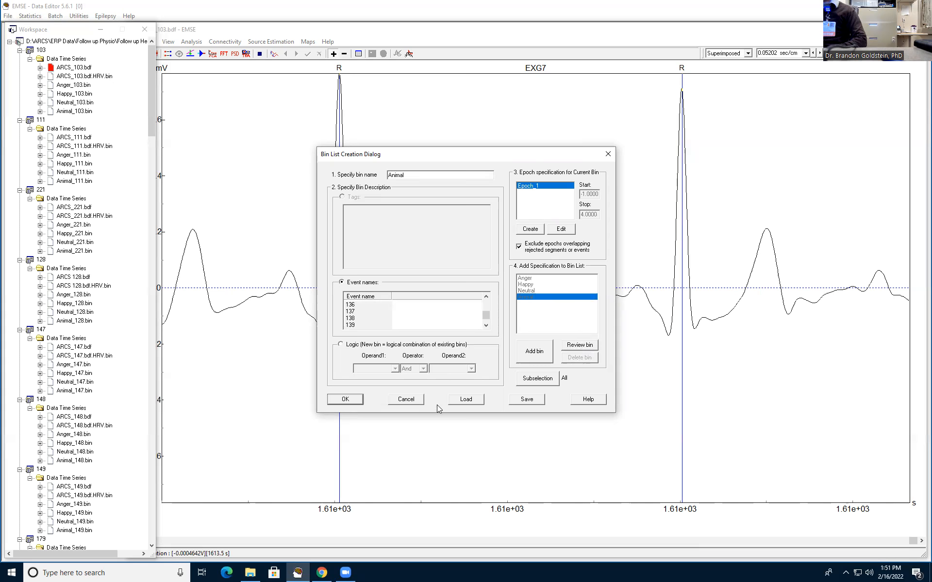
click(607, 154)
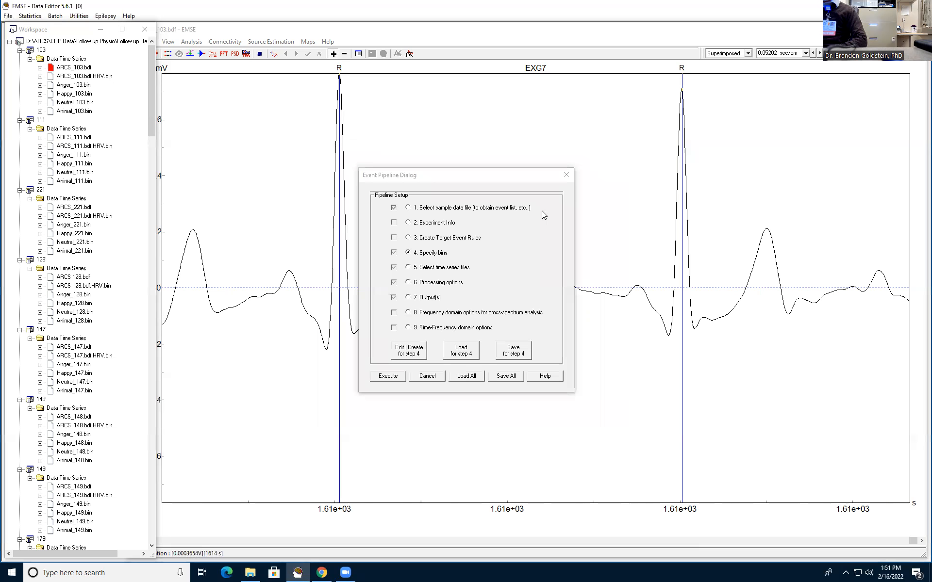
- Reopen the Specify bins step to check the Epoch_1 specification again and accept the bin list without changes
click(443, 270)
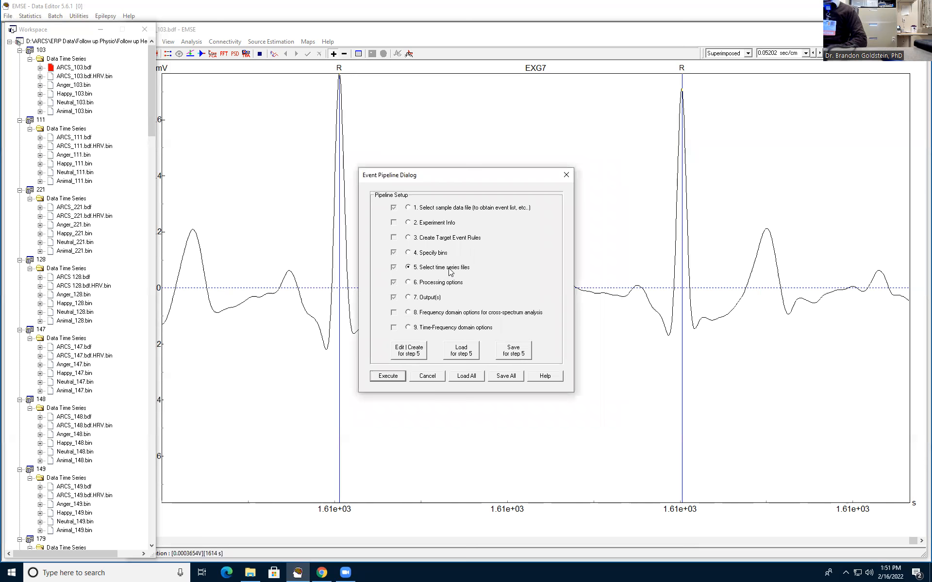
click(440, 255)
click(410, 353)
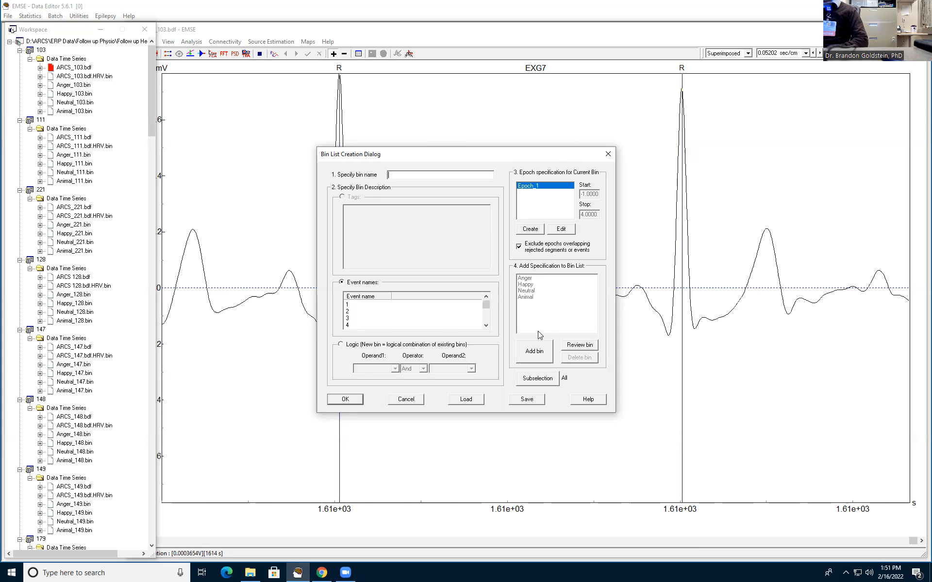
click(562, 229)
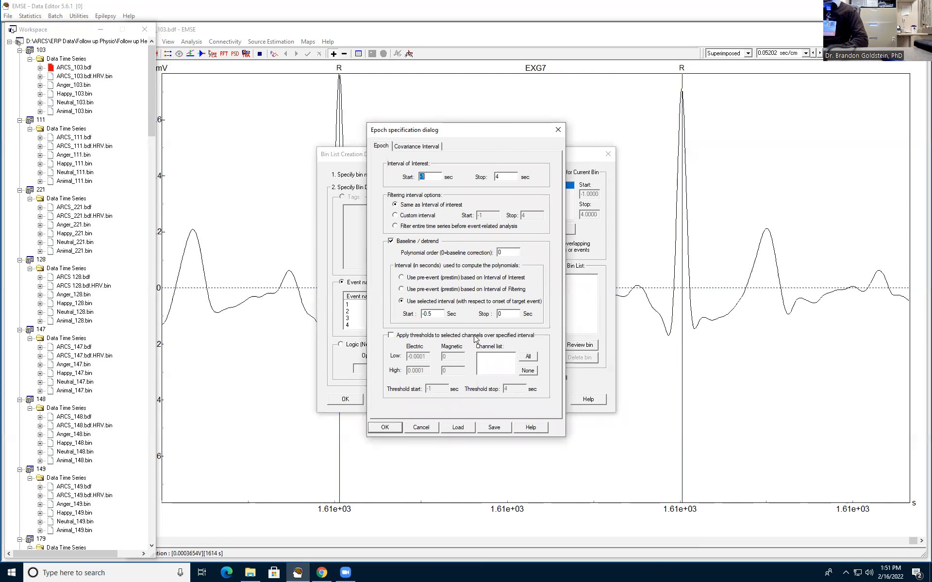
click(563, 134)
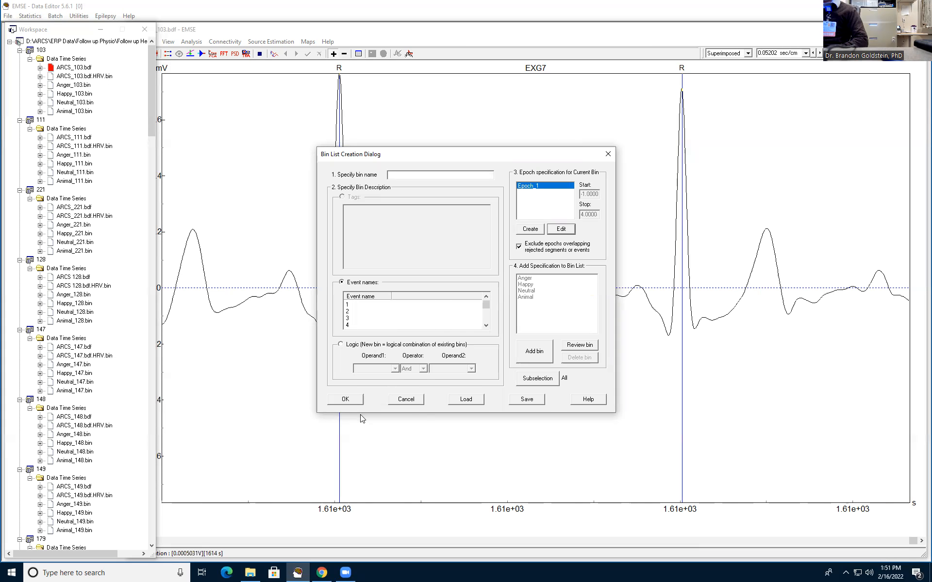
click(345, 399)
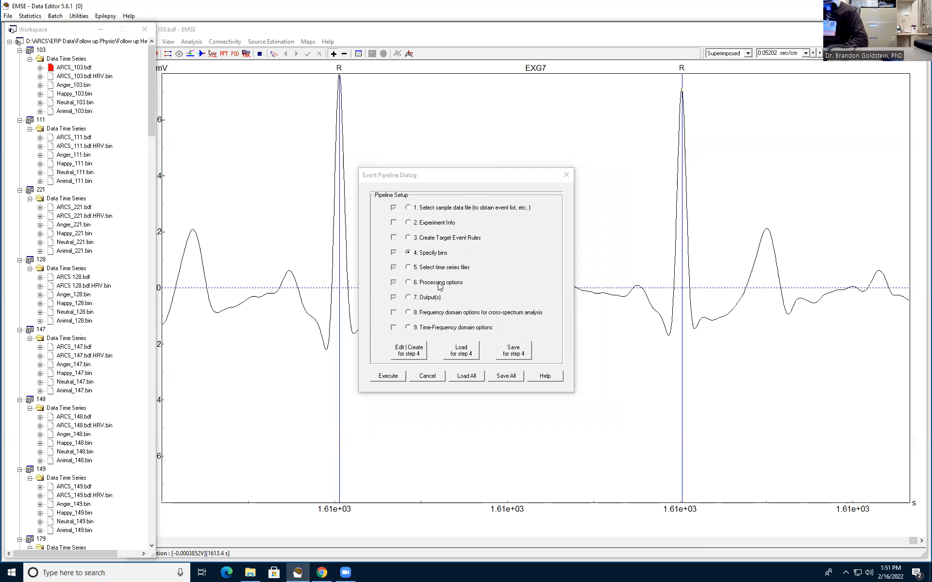
- Open the pipeline's Select time series files step and clear all the current file selections
click(443, 274)
click(409, 351)
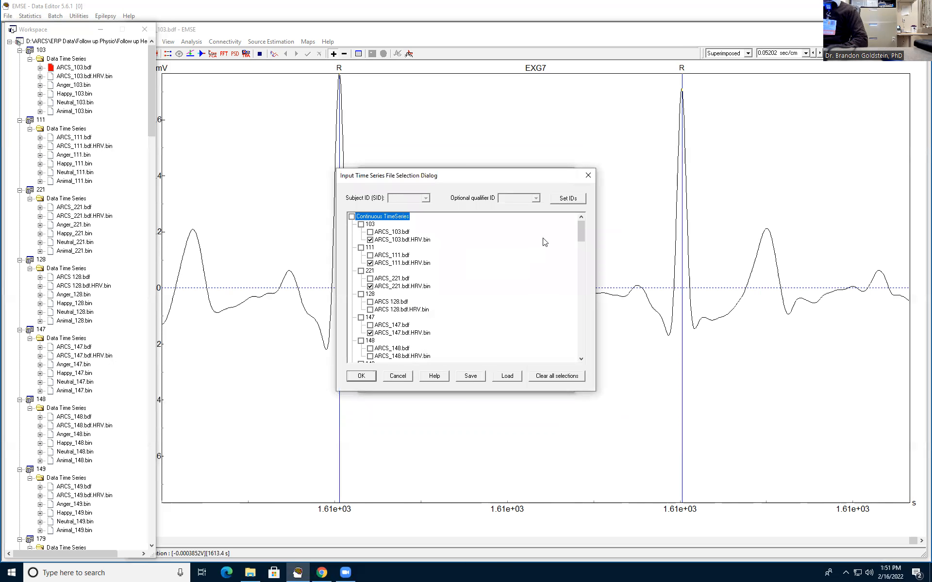
drag(581, 235, 583, 229)
mouse_move(583, 228)
mouse_down()
mouse_move(580, 256)
mouse_move(585, 229)
mouse_up()
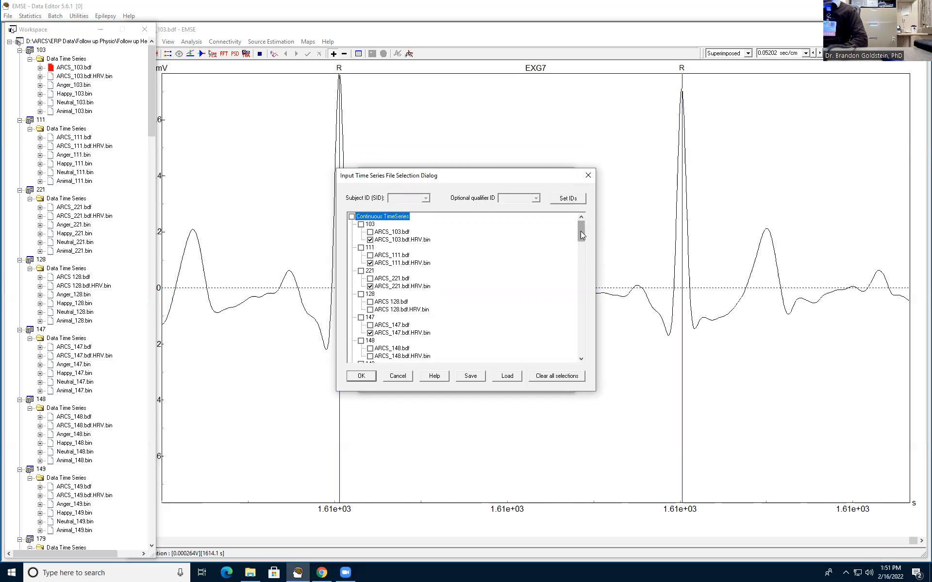
click(556, 379)
- Select the .bdf.HRV.bin time series of subjects 192, 194 and 287 for the pipeline
drag(580, 228, 582, 340)
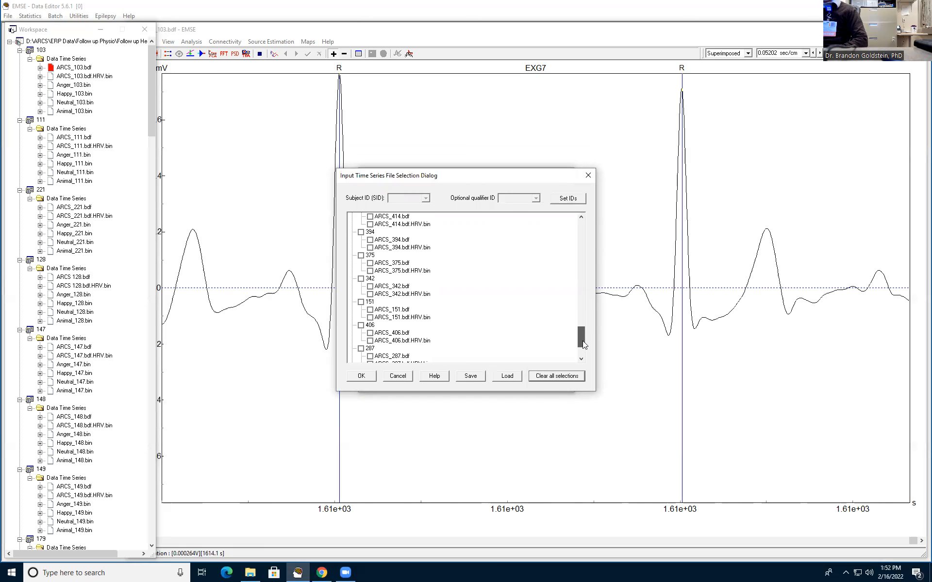
click(370, 356)
click(370, 333)
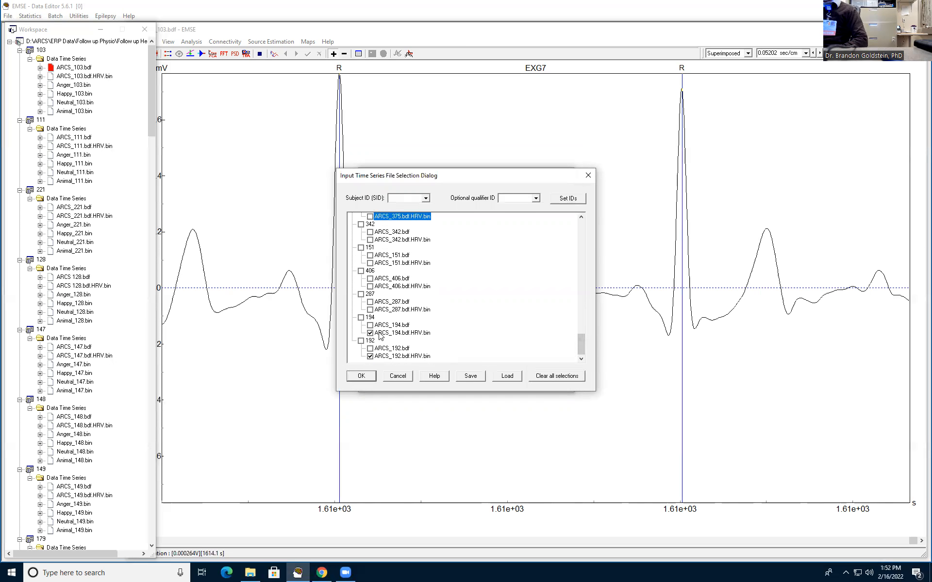
click(370, 310)
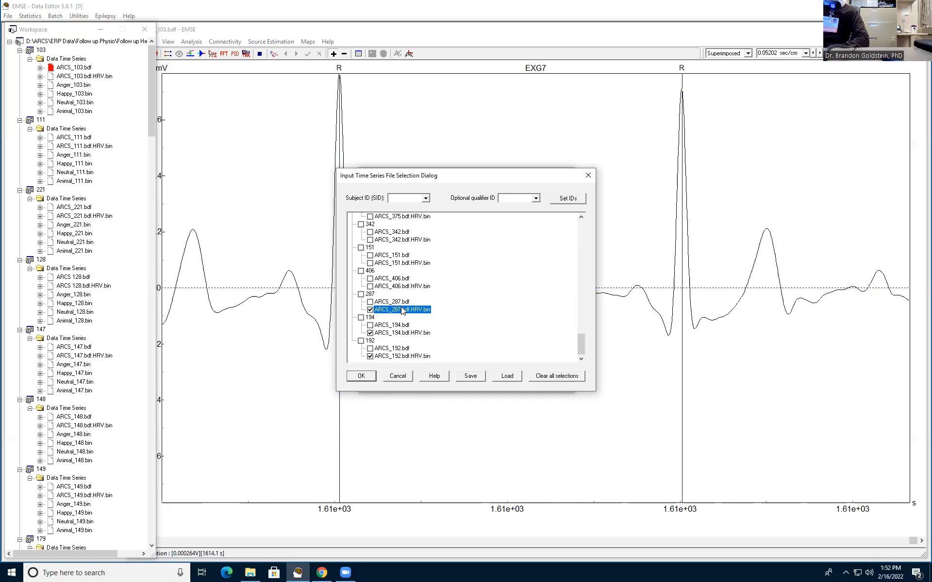
drag(580, 348, 581, 228)
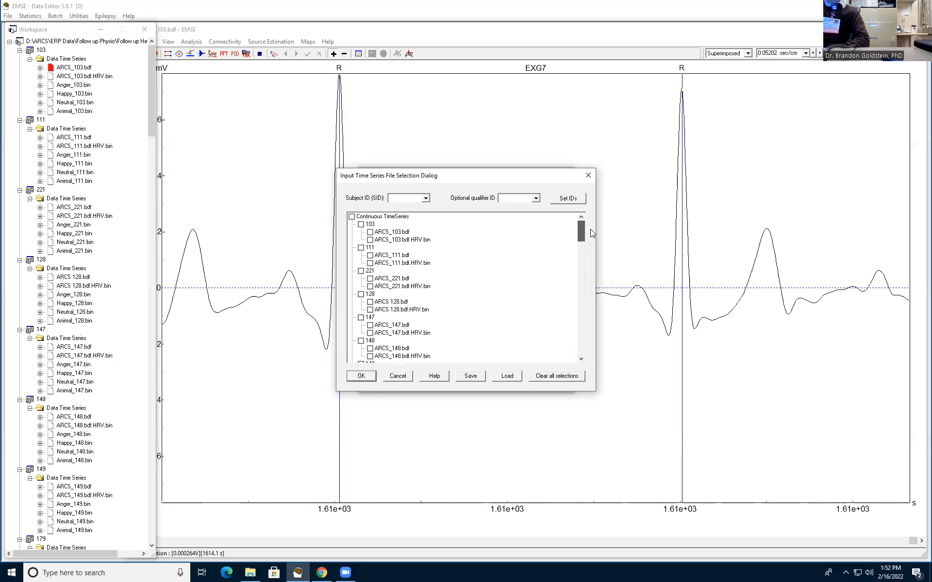
- Try selecting all continuous time series at once while excluding ARCS_103.bdf and ARCS_111.bdf
click(351, 217)
click(370, 232)
click(370, 256)
click(352, 217)
- Redo the individual selection of the HRV.bin files for subjects 192, 194 and 287 and accept the file list
drag(585, 253, 580, 365)
click(371, 359)
click(371, 358)
click(375, 310)
click(372, 333)
click(370, 309)
click(367, 378)
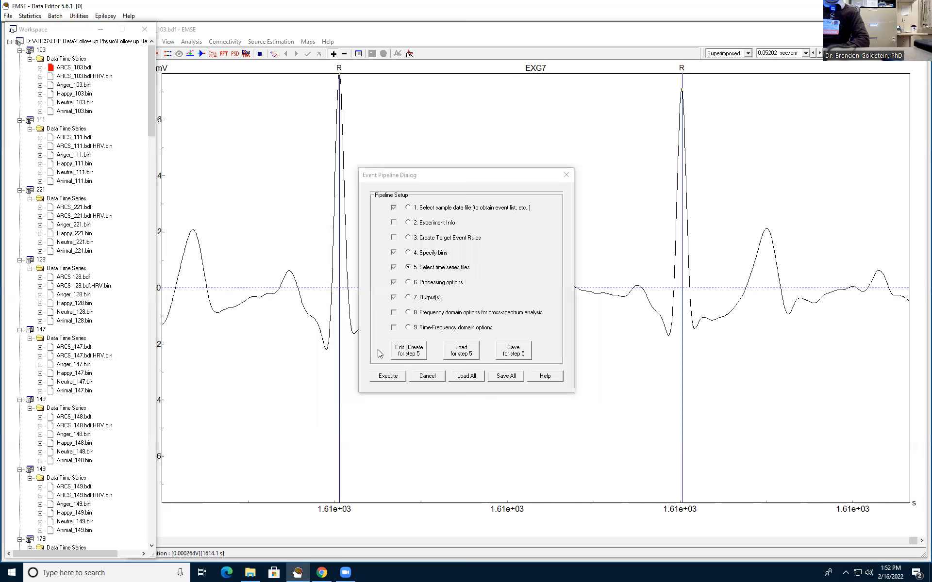
- Review the pipeline's Processing options and Output(s) settings without changing them, and close the Event Pipeline without executing it
click(442, 284)
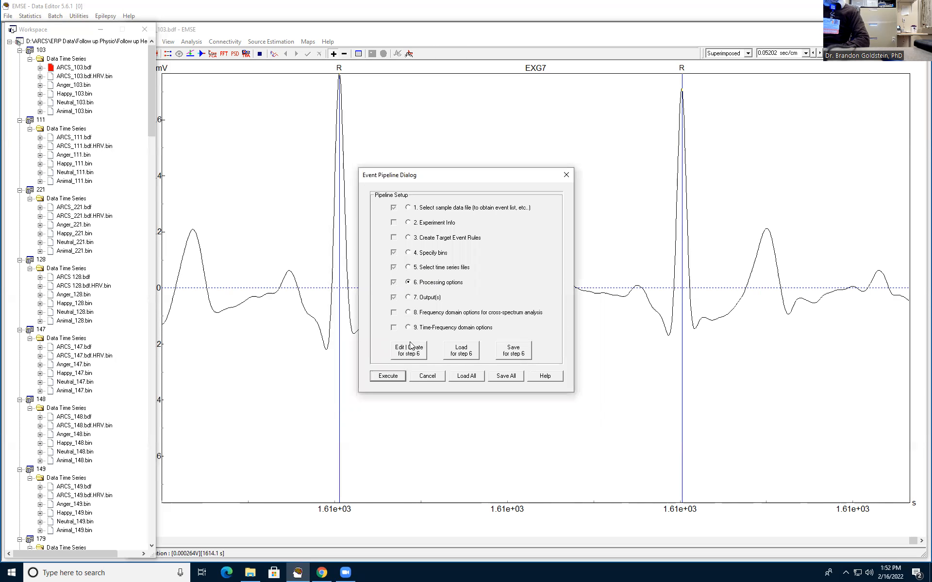
click(409, 347)
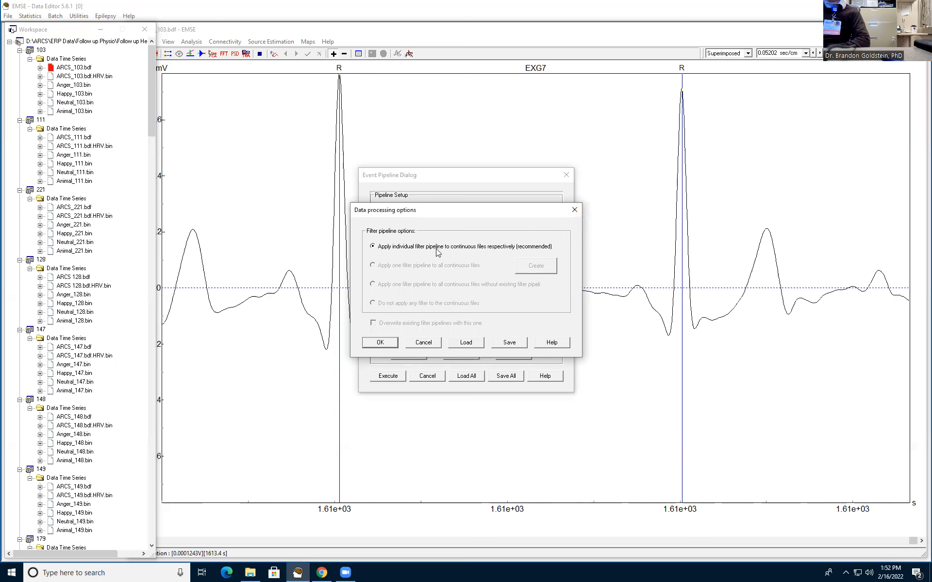
click(574, 210)
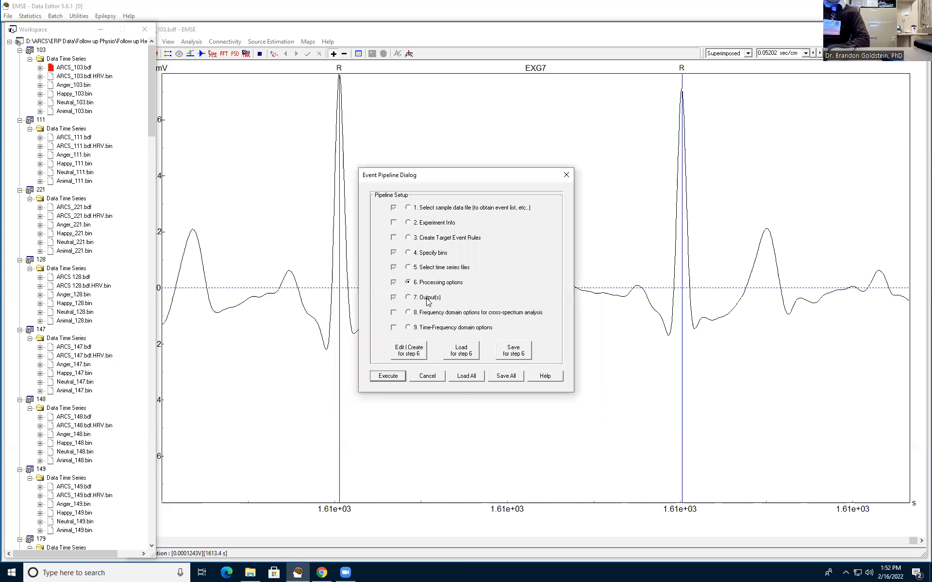
click(415, 352)
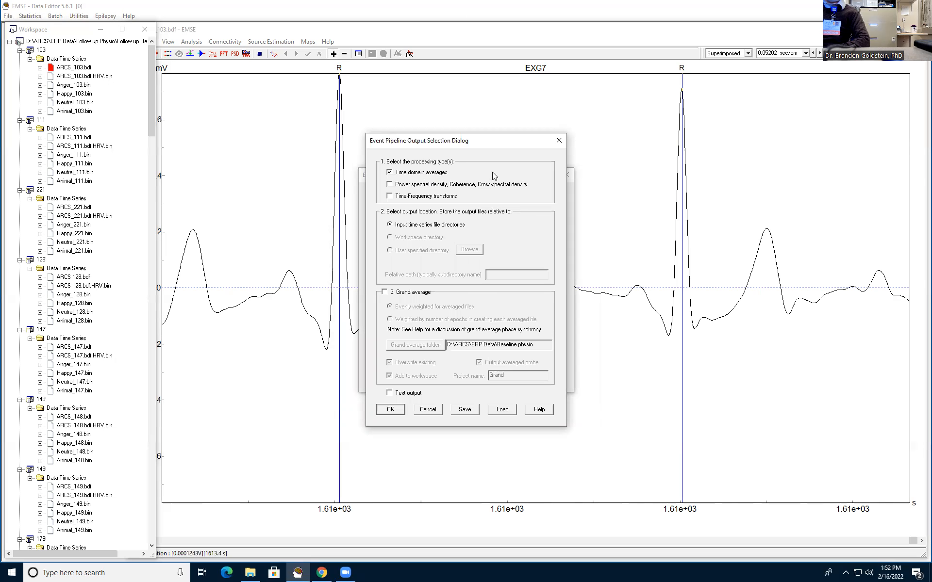
click(562, 142)
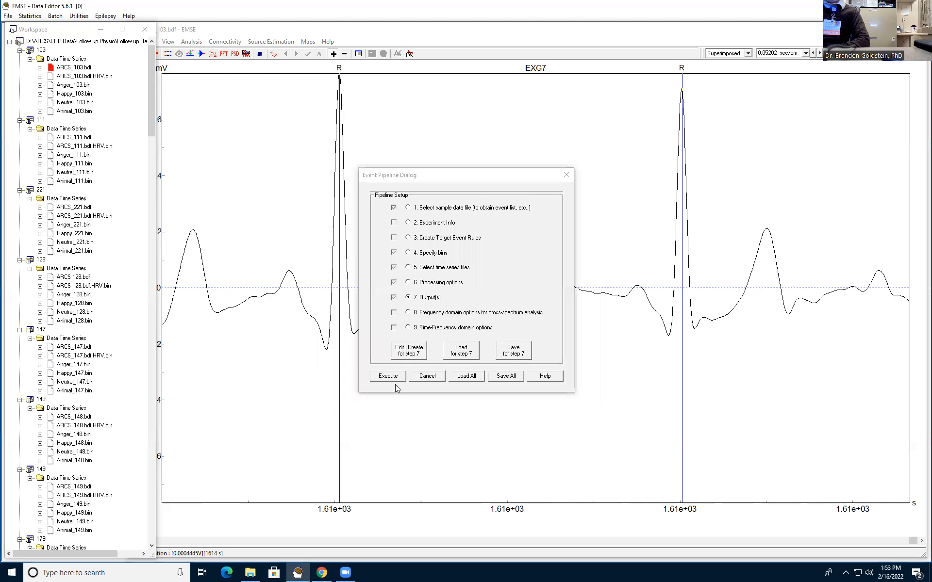
click(566, 175)
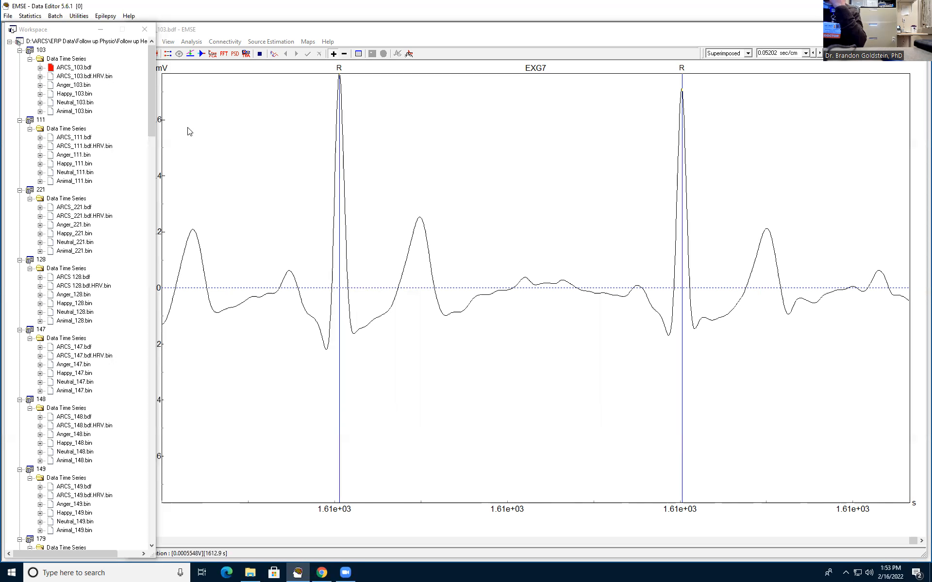
- Open subject 103's averaged files Anger_103.bin, Happy_103.bin and Neutral_103.bin one after another to examine their waveforms
double_click(82, 86)
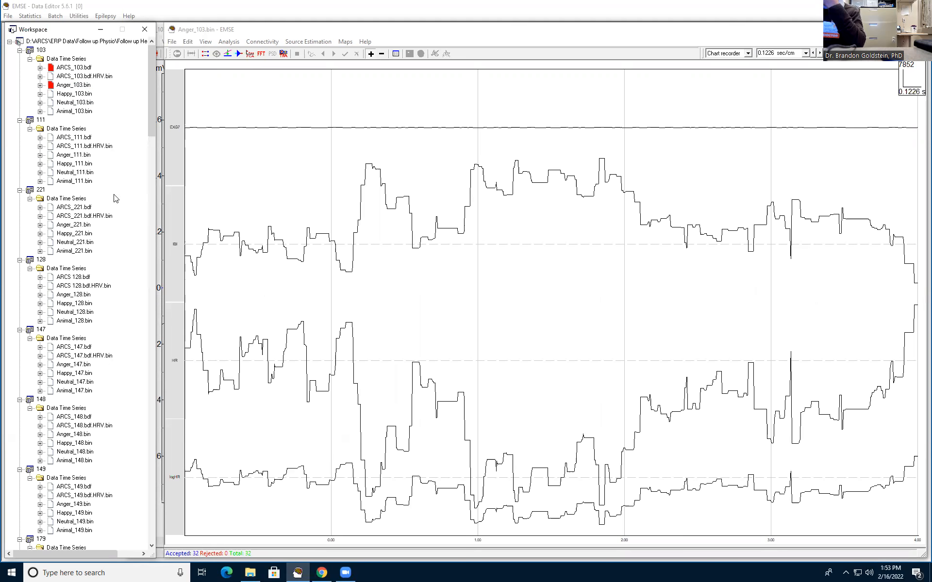
double_click(77, 93)
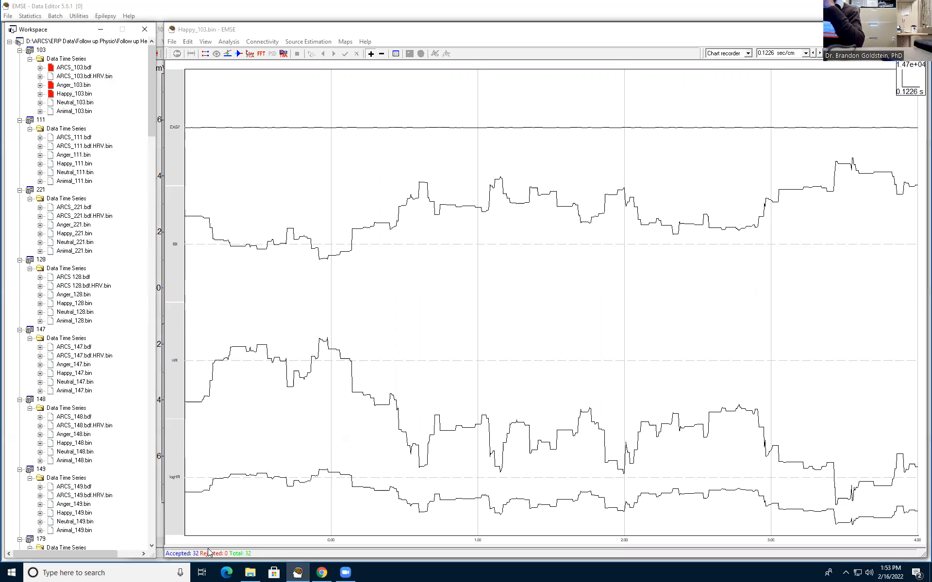
double_click(75, 102)
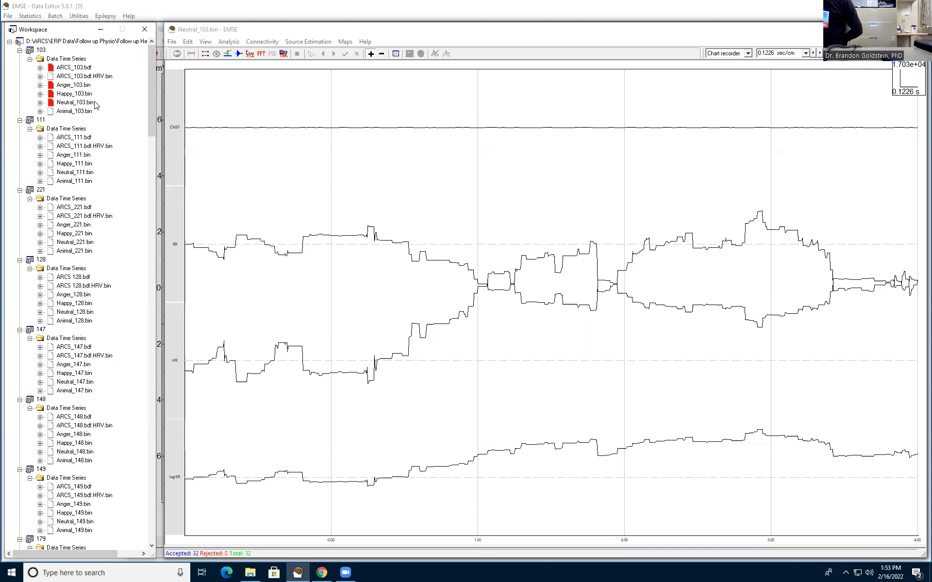
click(56, 16)
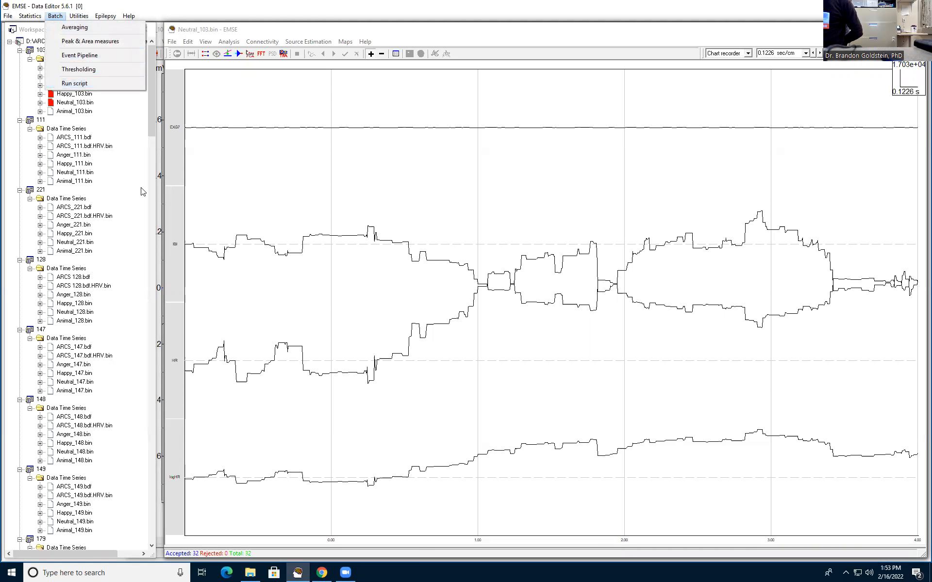
click(233, 129)
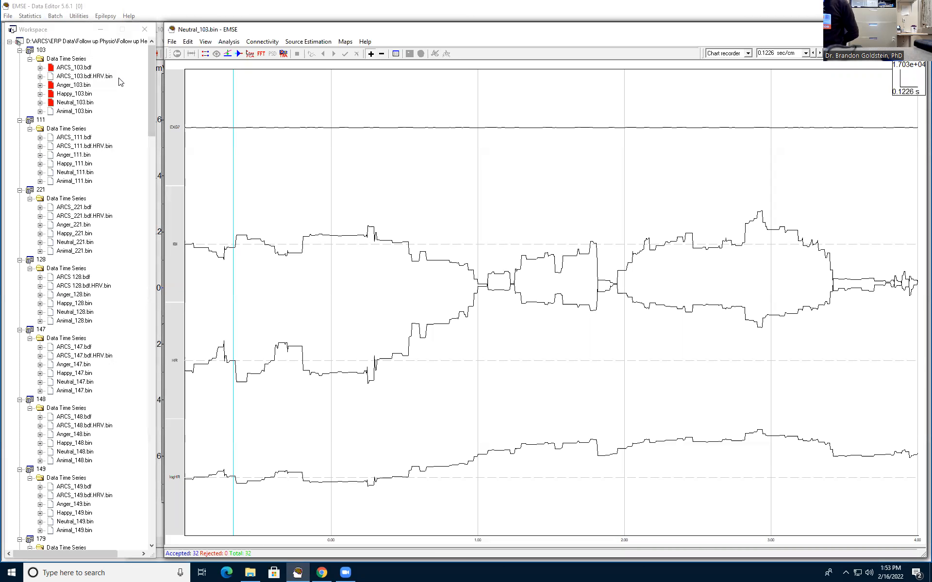